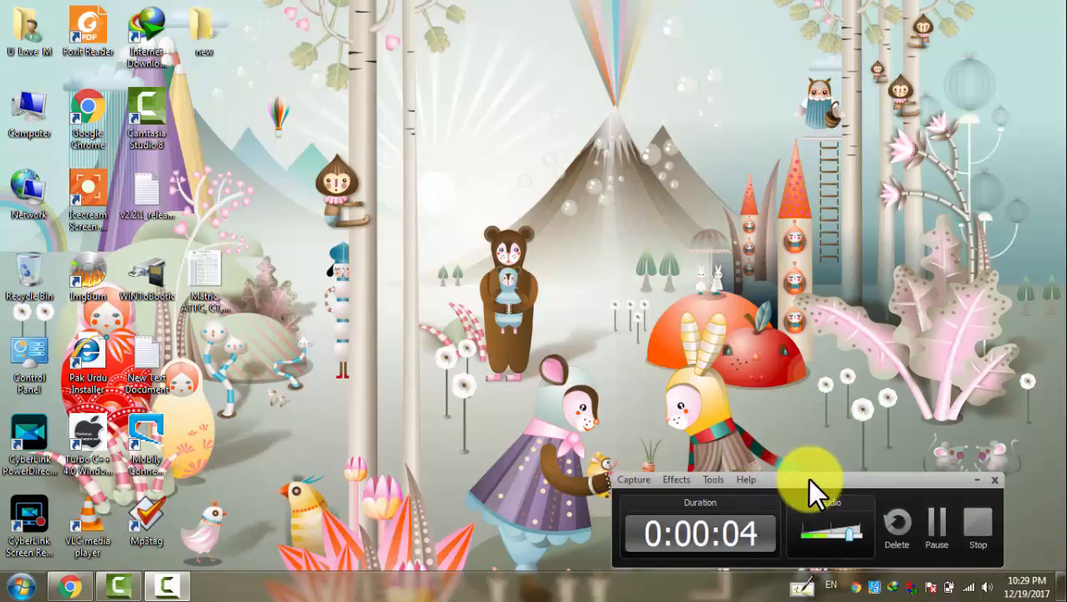
Sign out of the current YouTube account from the avatar menu
left_click_drag(814, 478, 863, 477)
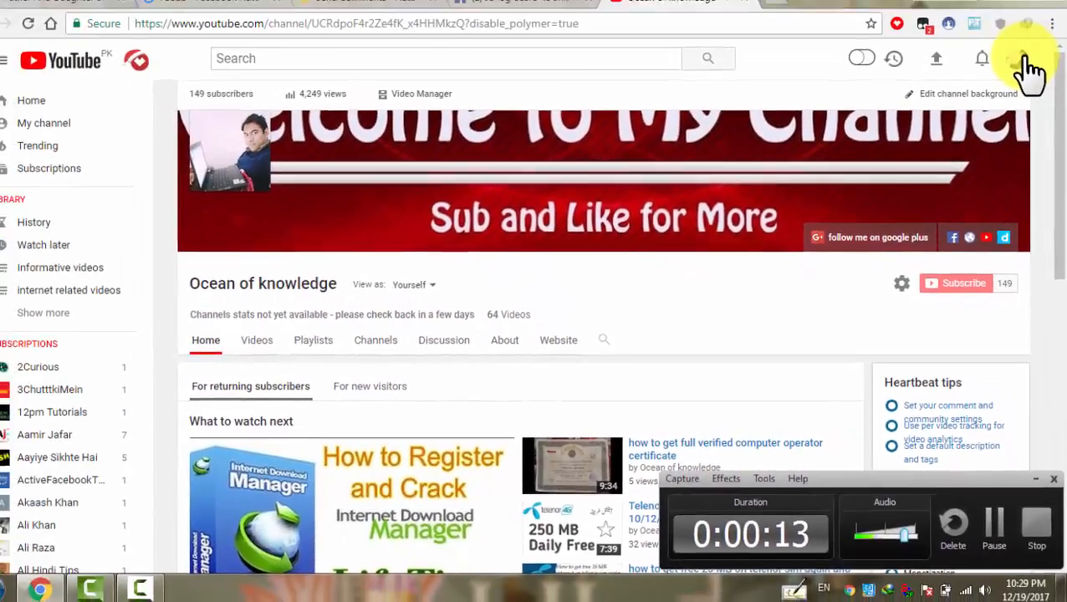
left_click(1021, 60)
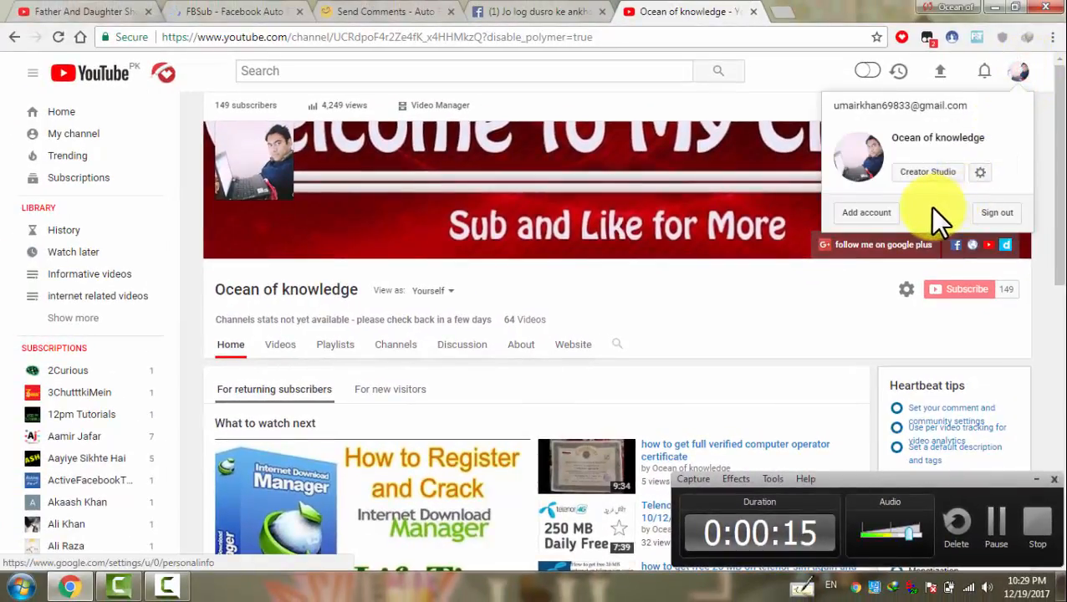
left_click(996, 204)
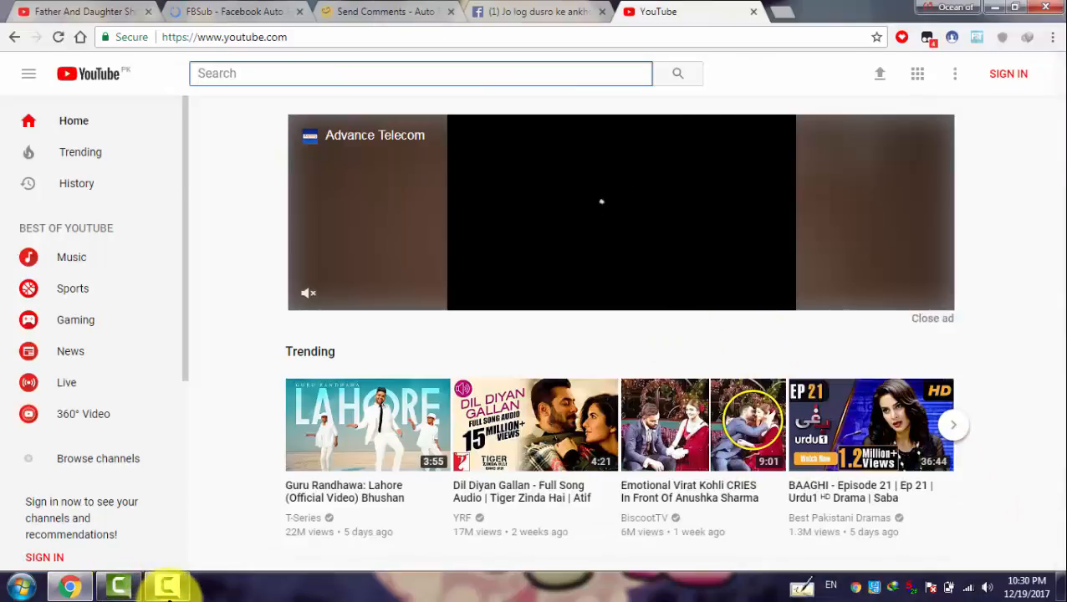
Start signing in to YouTube to reach Google's Choose an account page
left_click(167, 585)
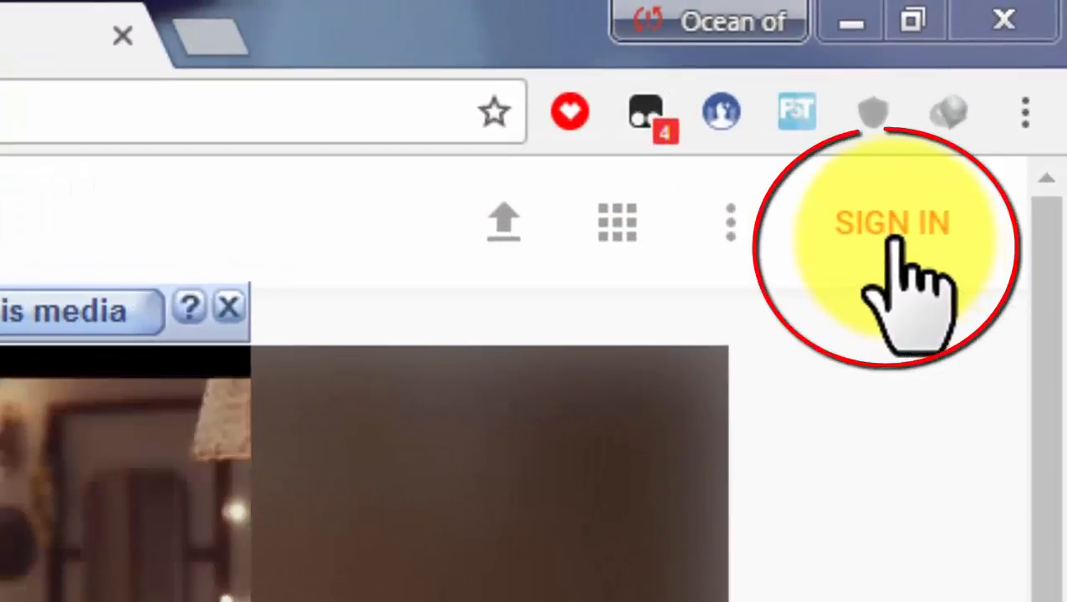
left_click(902, 244)
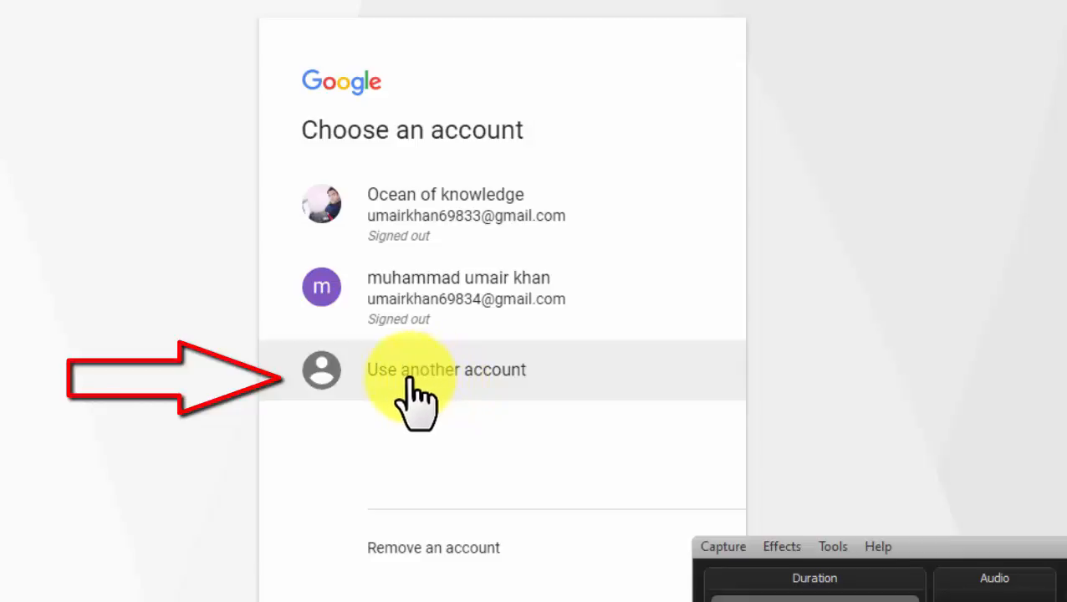
Sign in with a different Google account, entering its e-mail and password
left_click(437, 368)
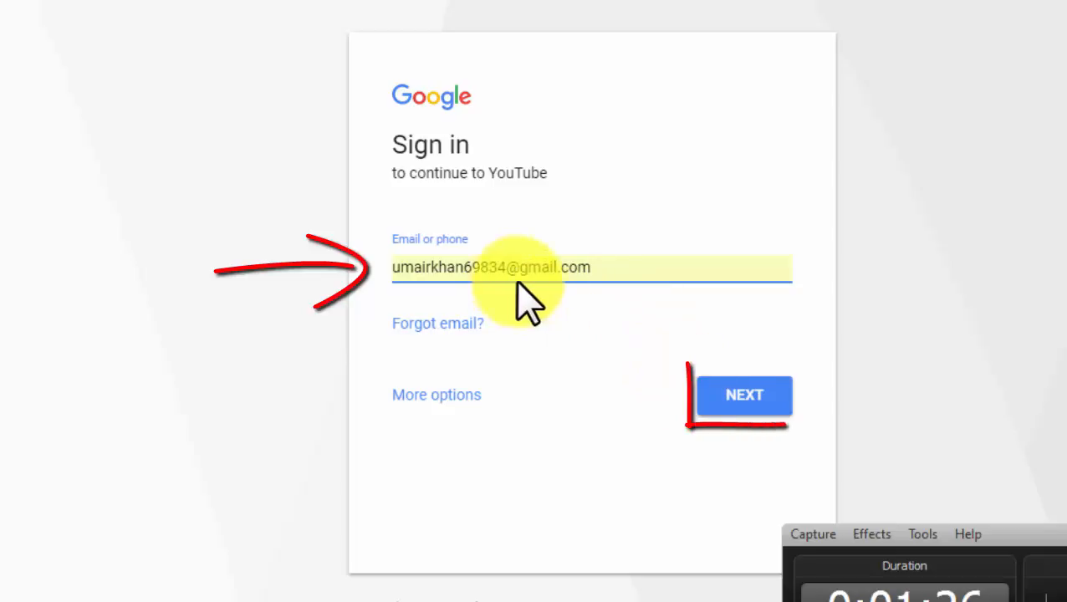
left_click(747, 406)
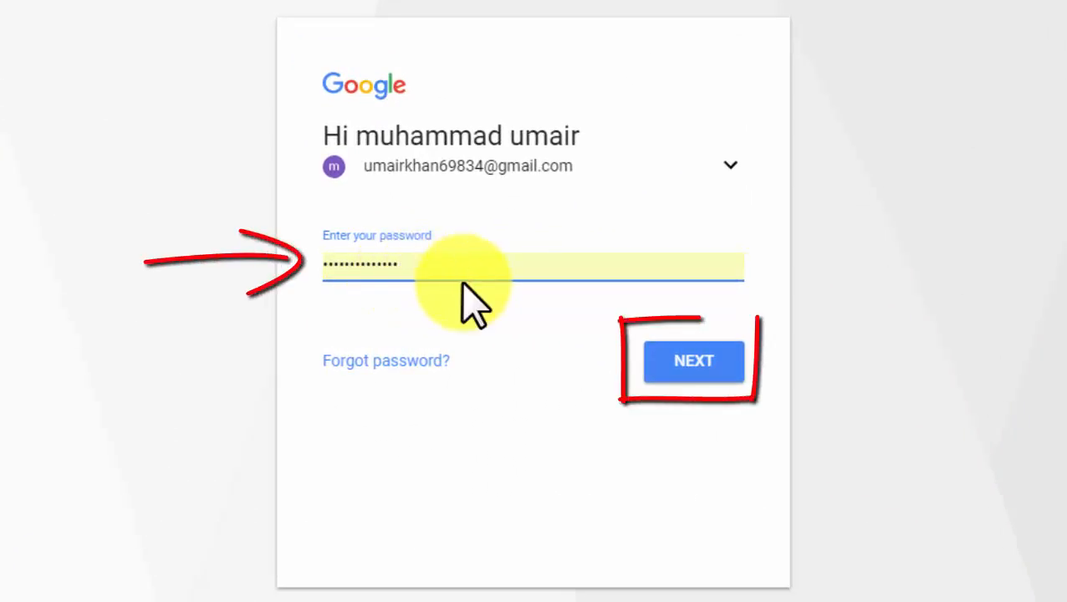
left_click(684, 361)
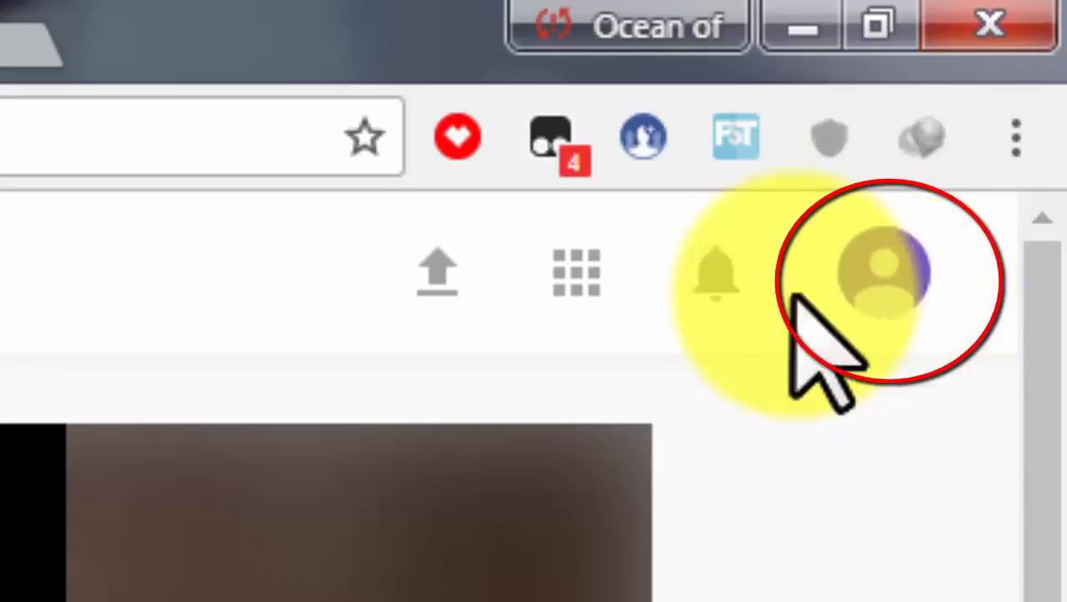
Go to My channel from the new account's avatar menu
left_click(872, 309)
left_click(934, 207)
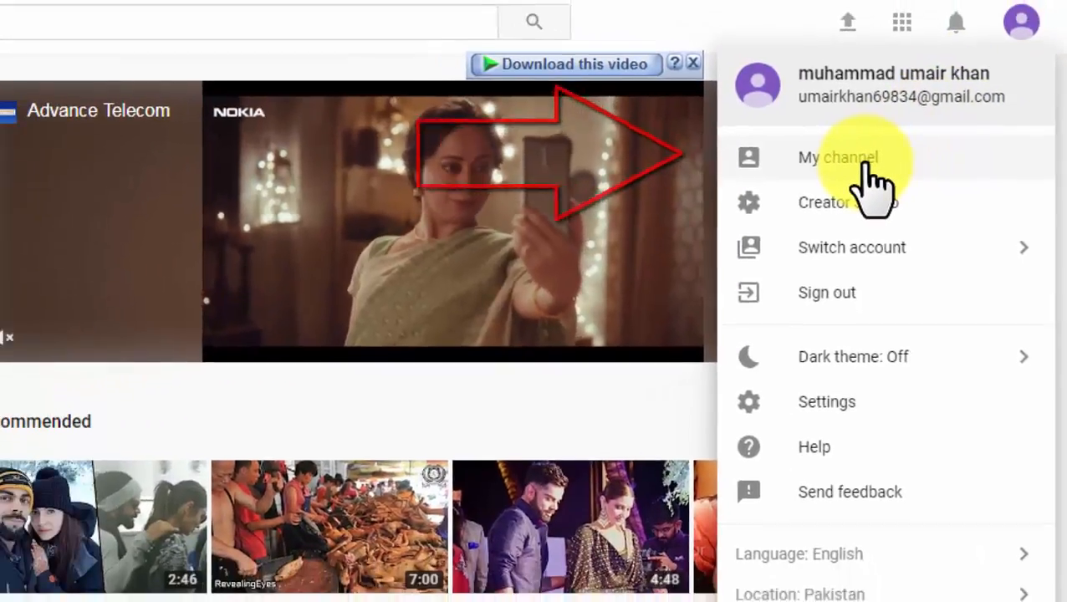
left_click(861, 154)
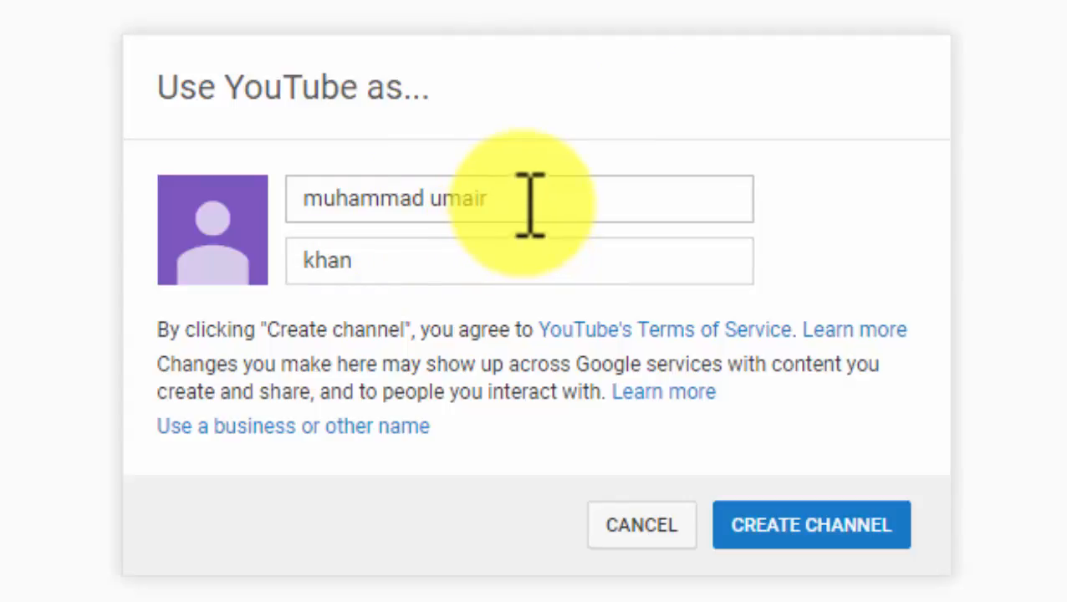
Name the channel 'welcome to the' / 'youtube channel' instead of the prefilled names, and create it
left_click_drag(519, 200, 276, 196)
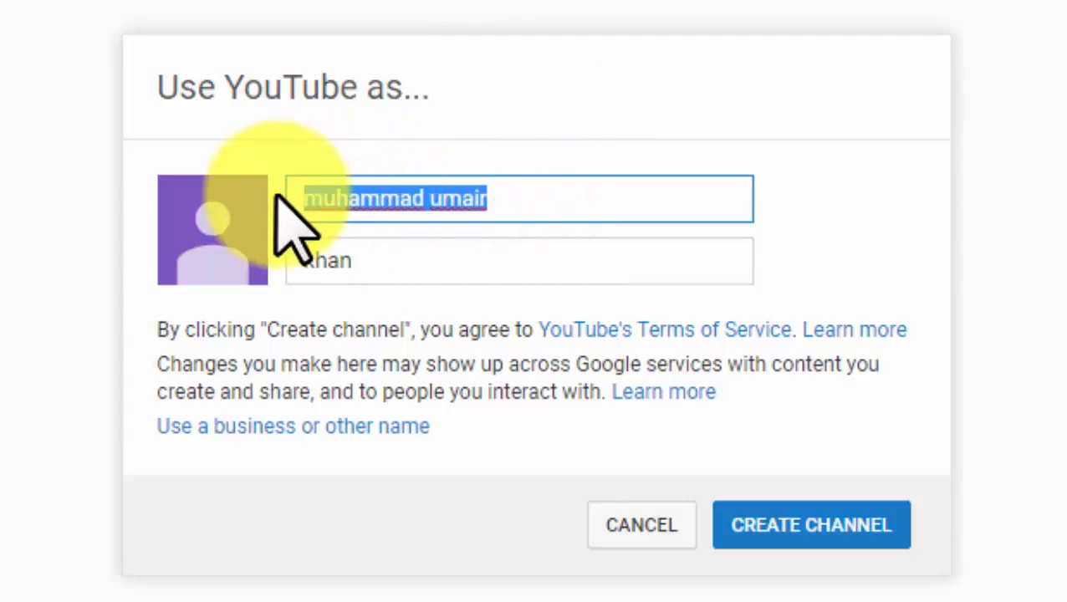
key("BackSpace")
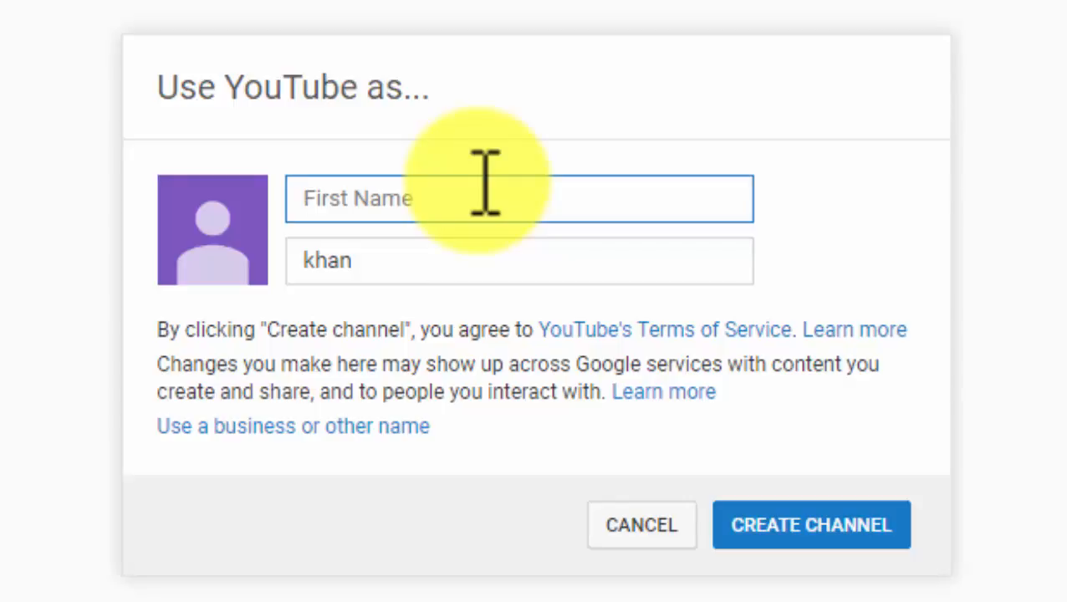
type("welcome to the")
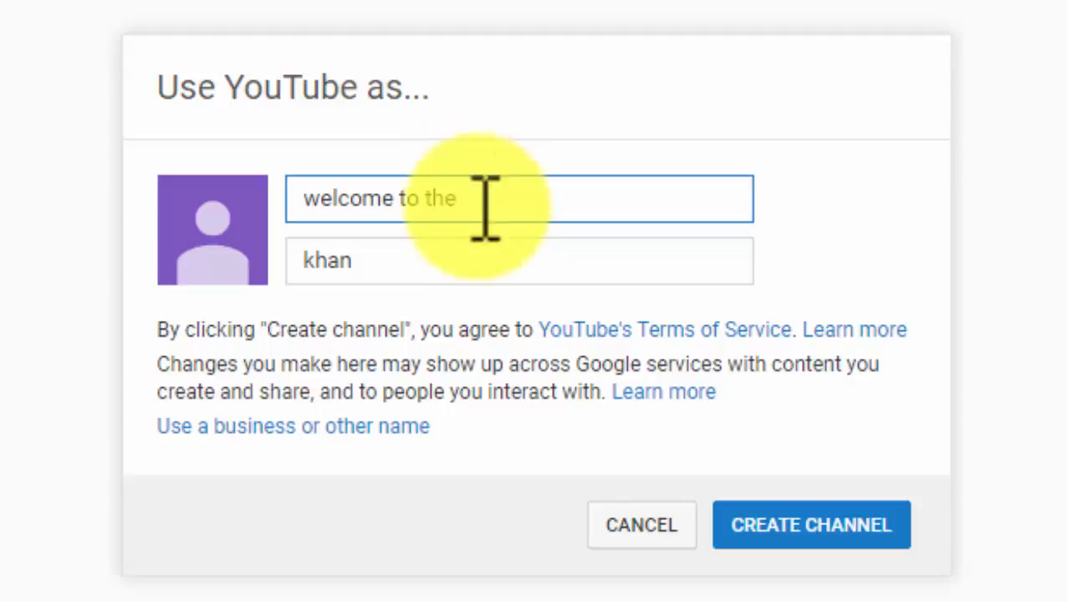
double_click(418, 255)
key("BackSpace")
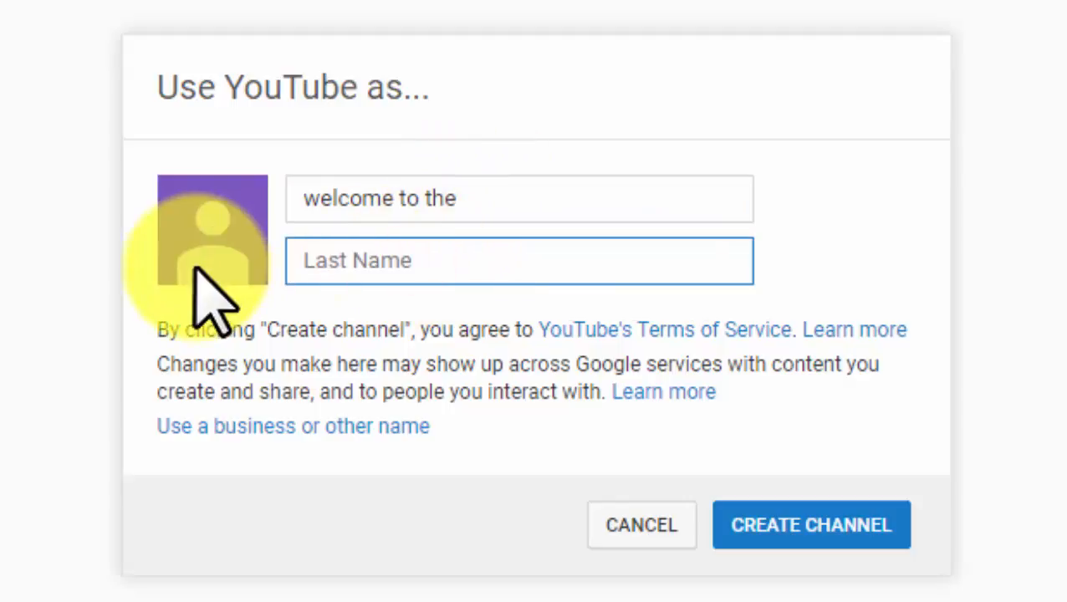
type("youtube")
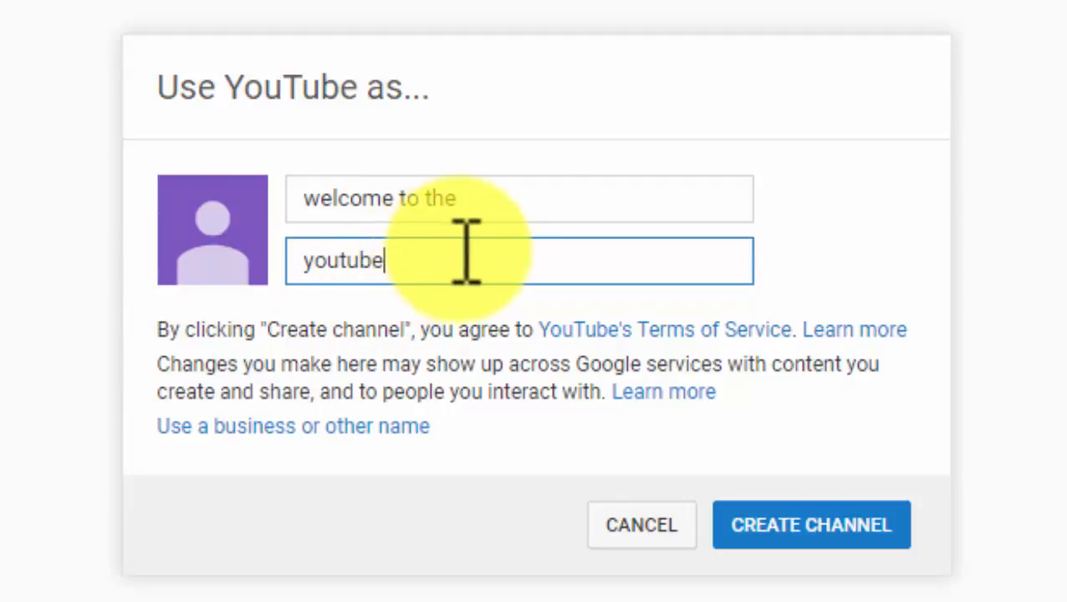
type("cha")
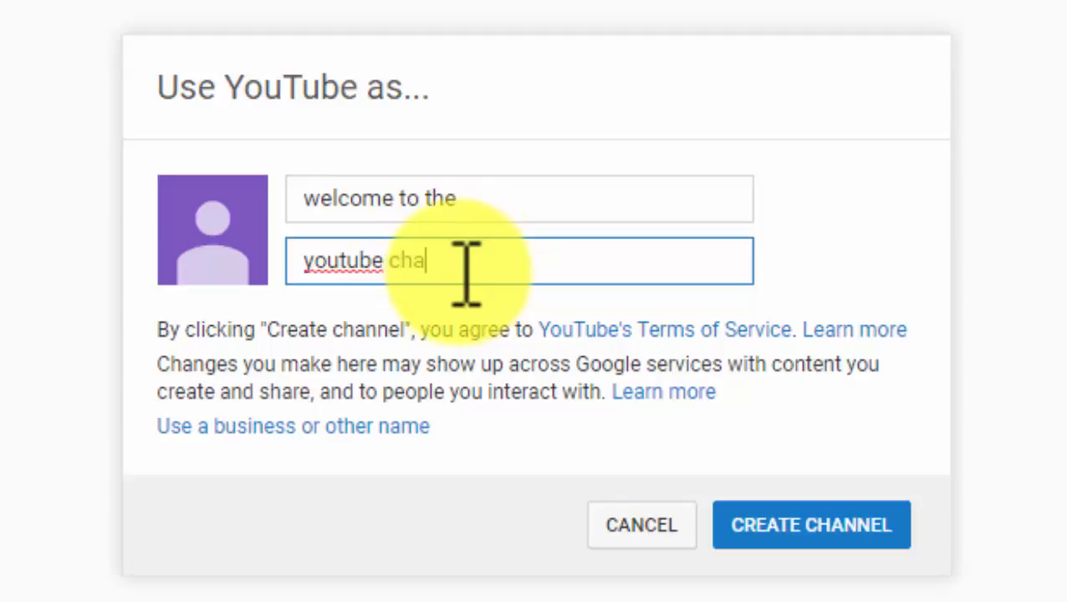
type("nnal")
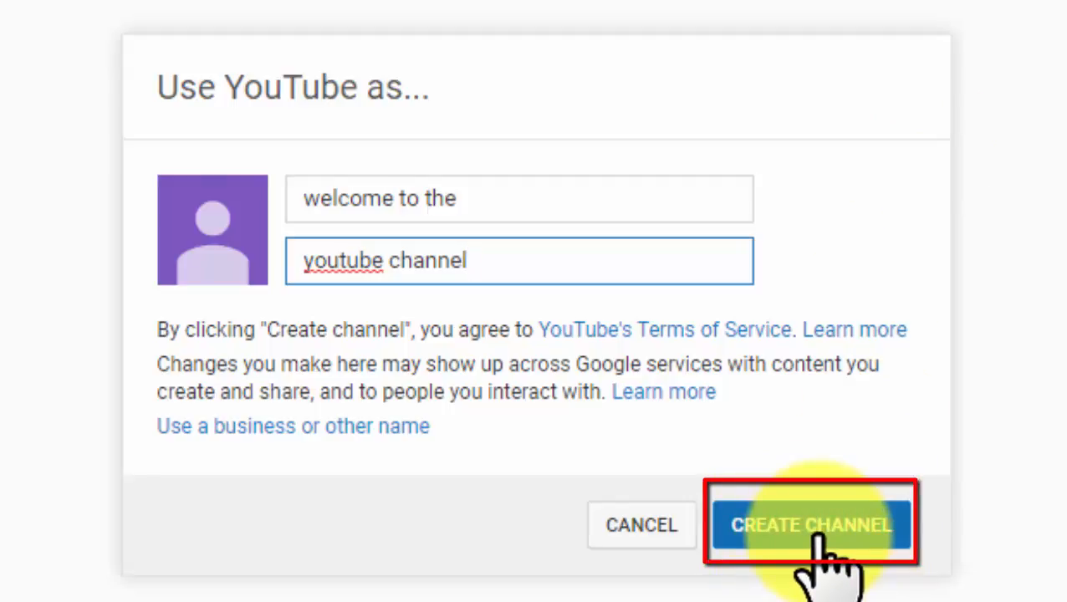
left_click(817, 535)
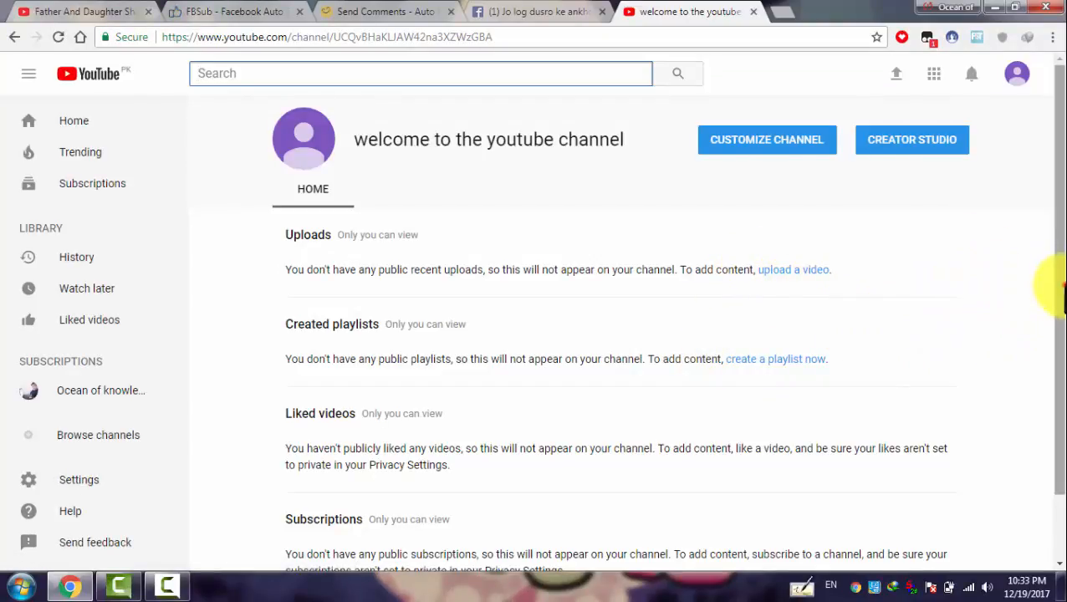
Put the new channel page into customization mode
left_click_drag(1062, 285, 1065, 246)
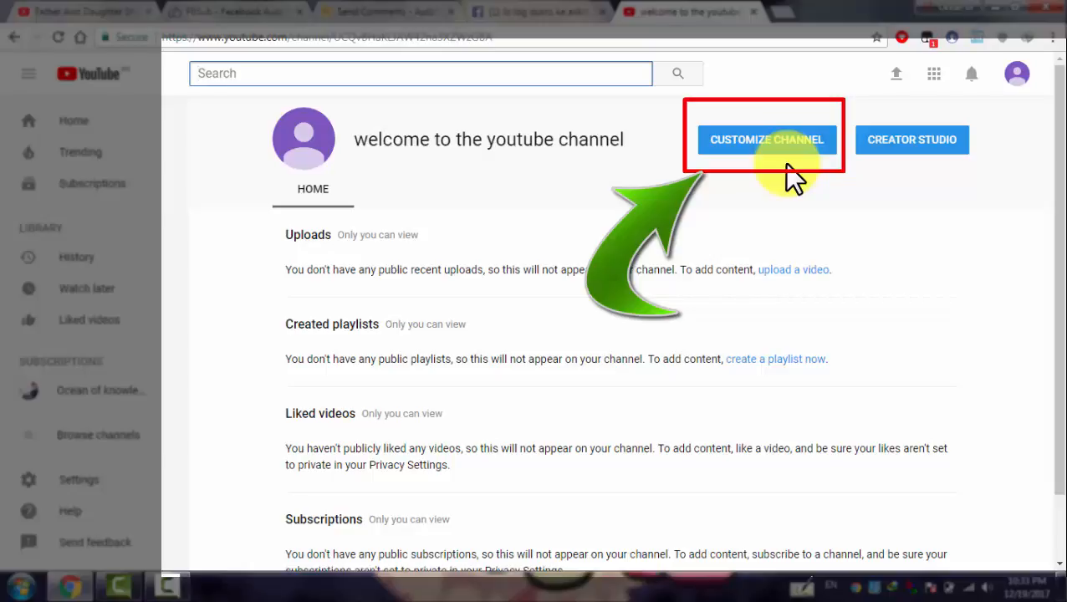
left_click(744, 144)
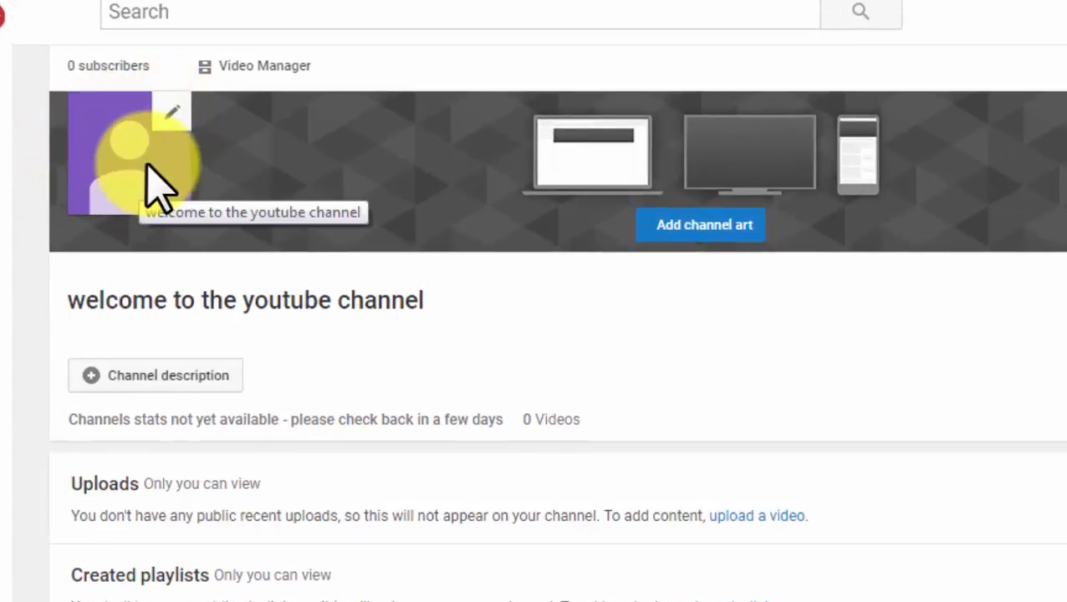
Edit the channel icon, following the prompt to the Google About me profile
left_click(166, 119)
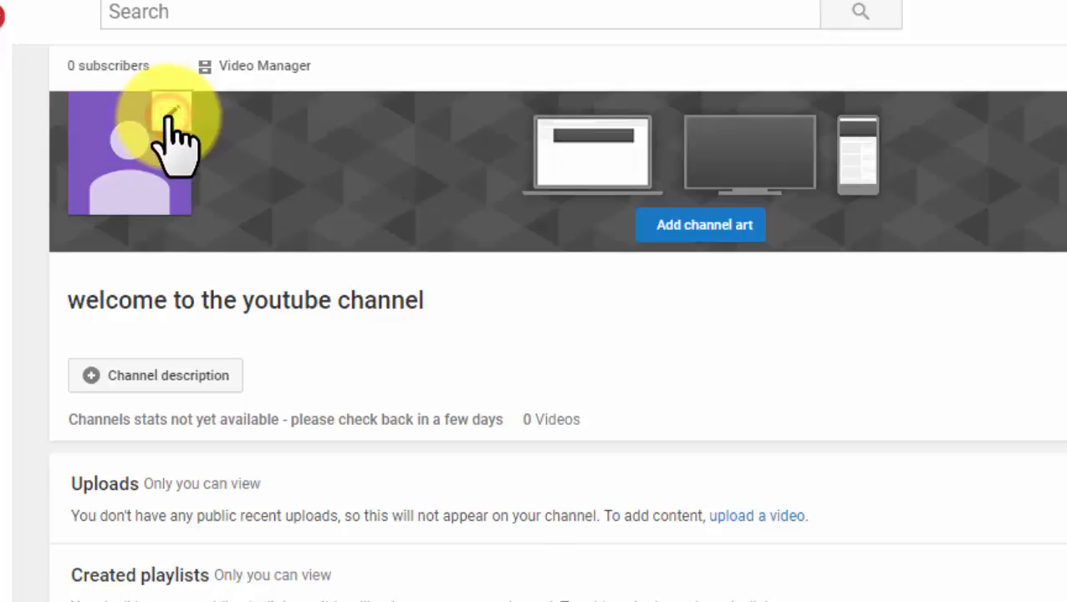
left_click(179, 126)
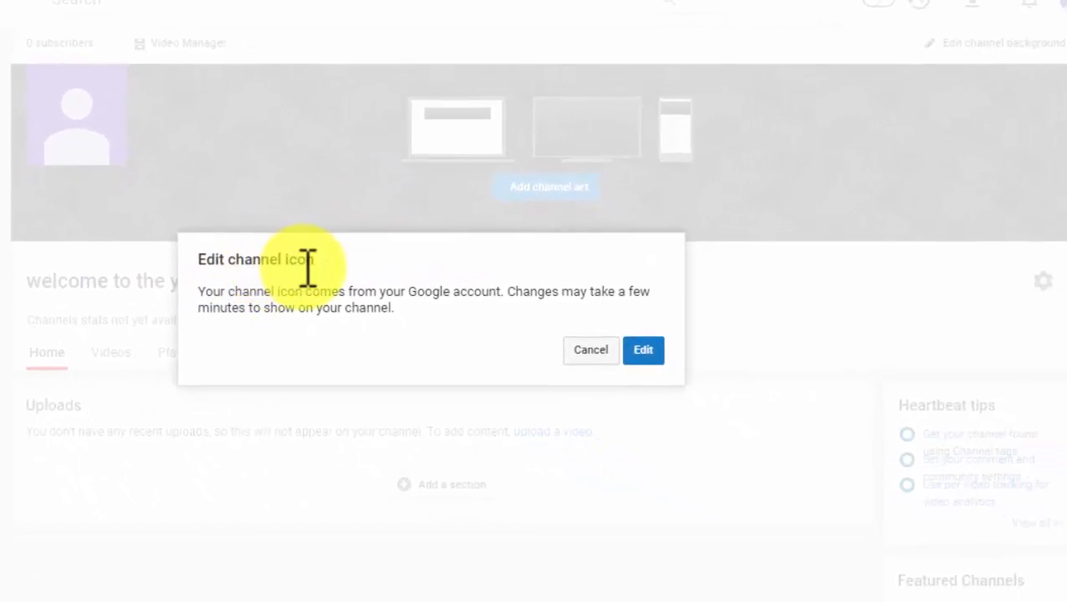
left_click(643, 349)
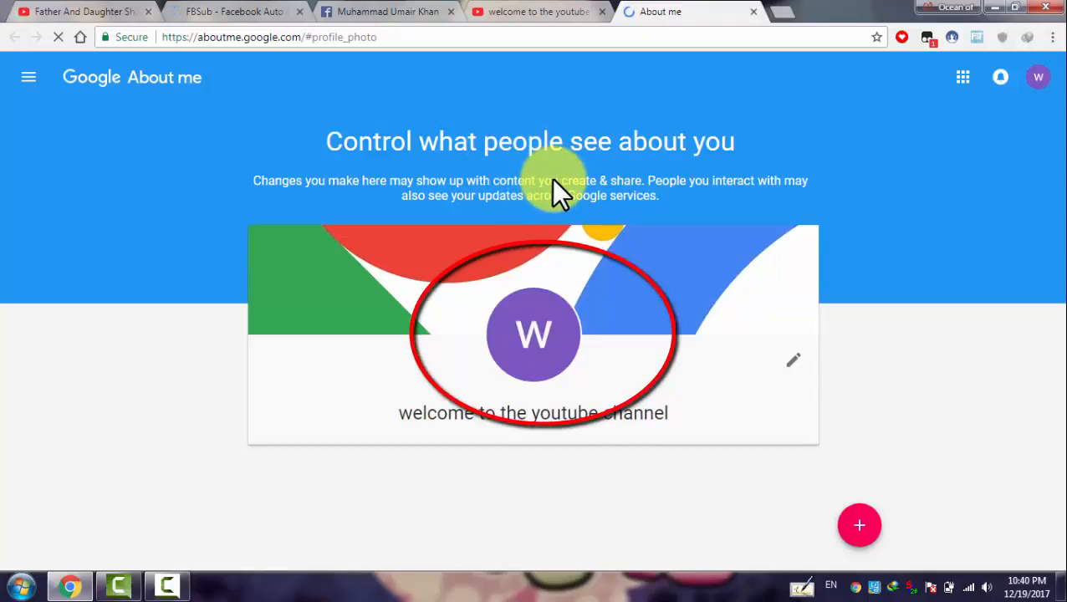
Upload Penguins from Pictures > Sample Pictures as the profile photo, adjusting the crop
left_click(534, 336)
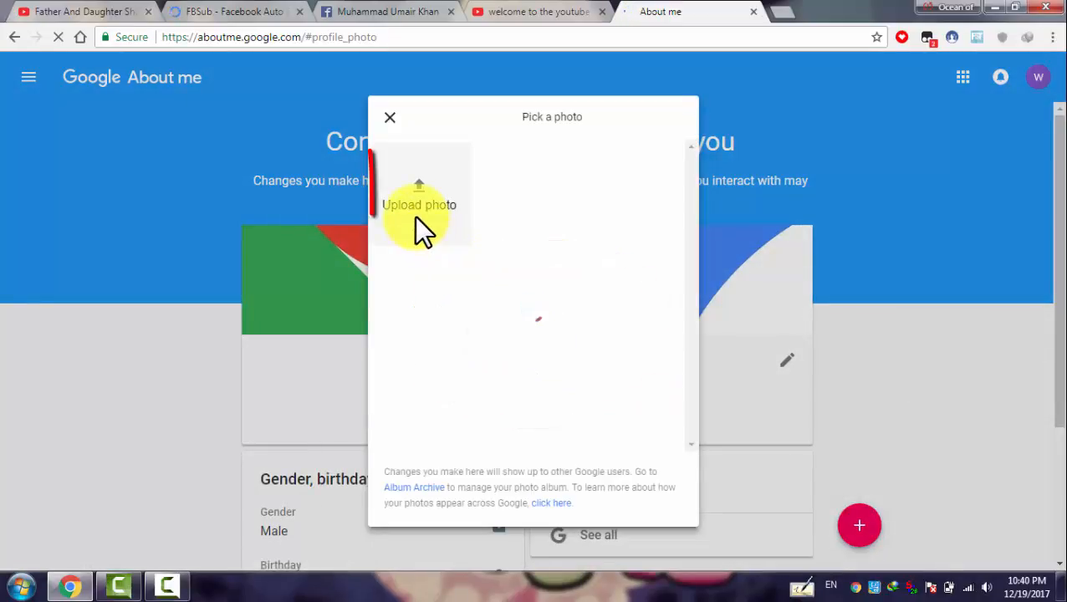
left_click(414, 197)
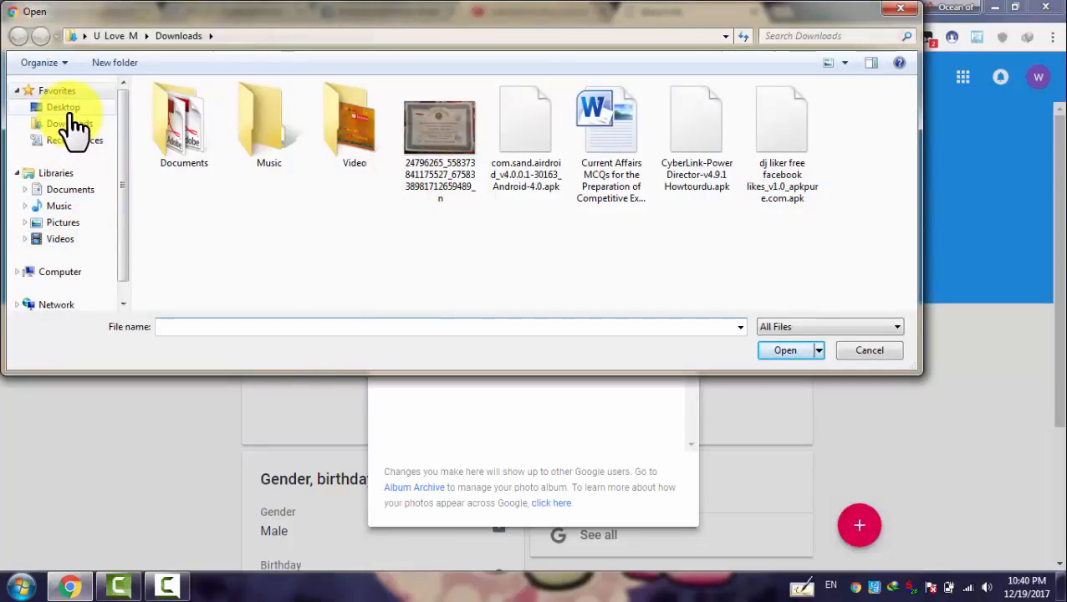
left_click(61, 239)
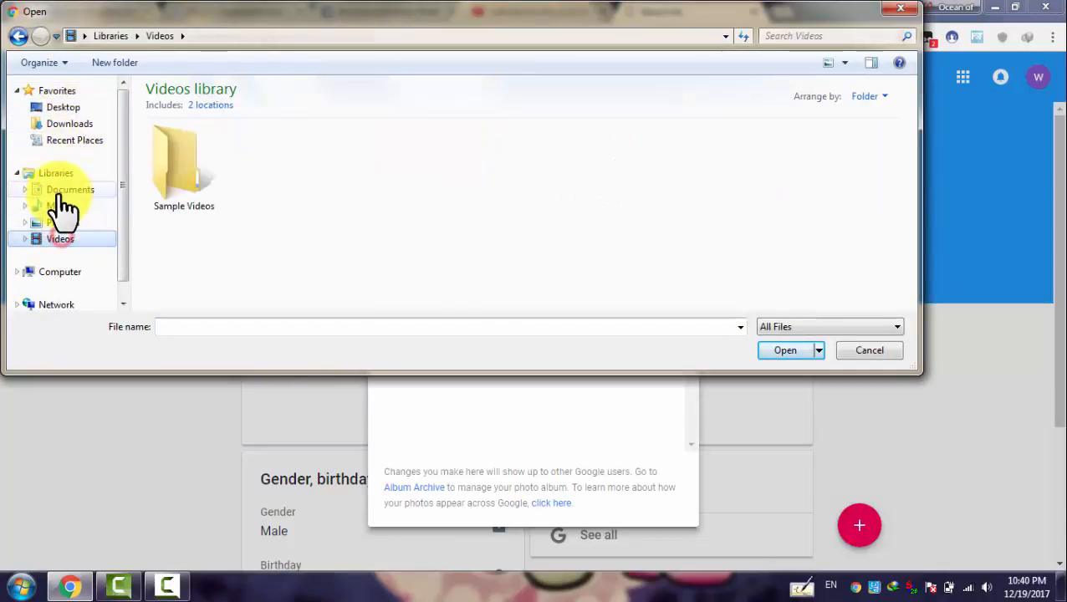
left_click(58, 222)
double_click(175, 180)
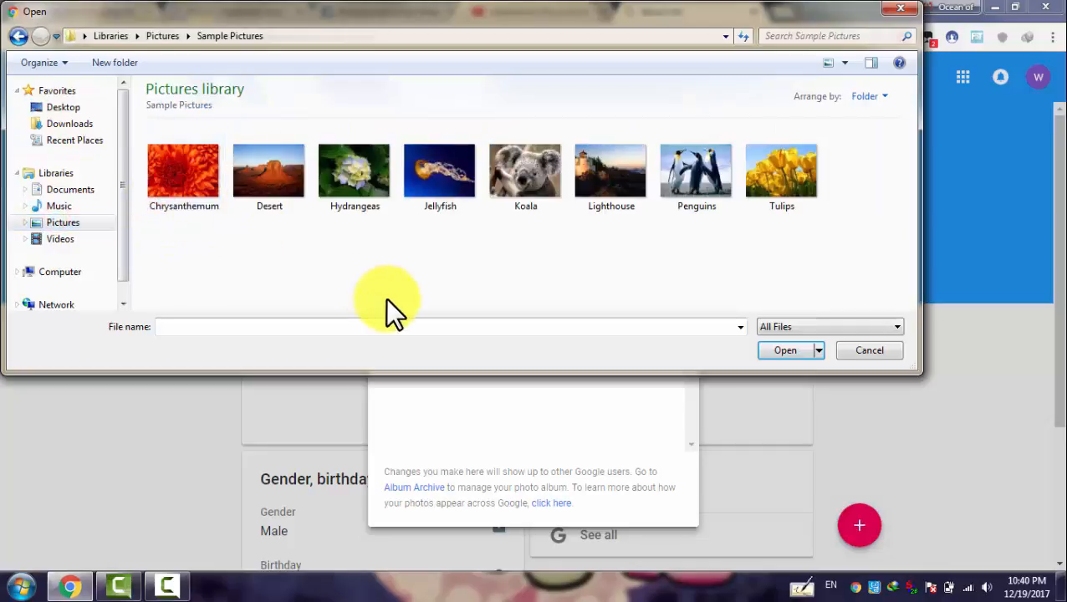
left_click(682, 201)
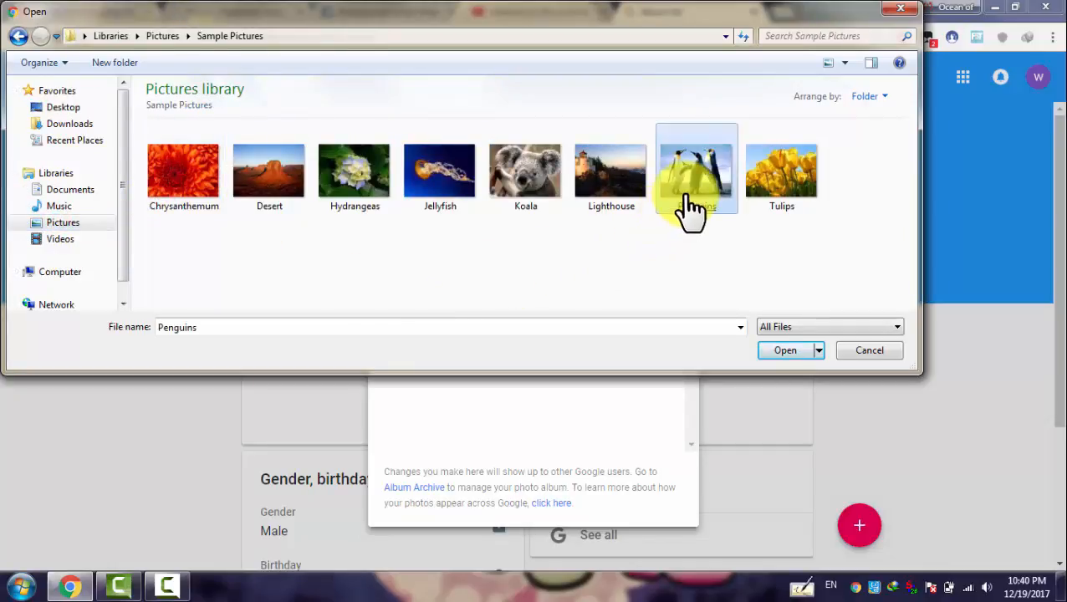
double_click(683, 192)
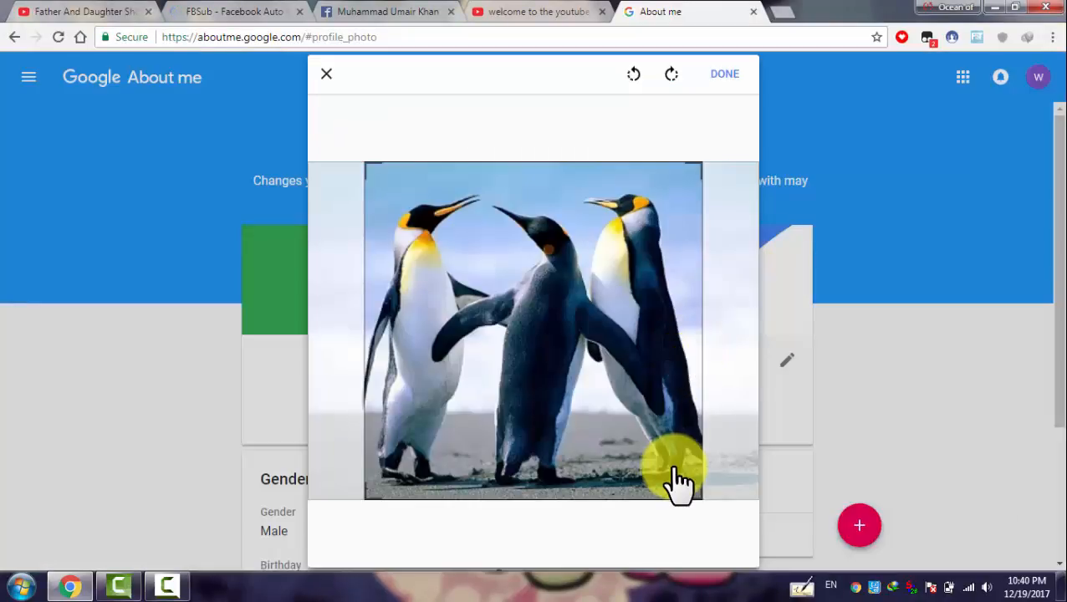
mouse_move(644, 447)
left_mouse_down()
mouse_move(583, 431)
mouse_move(648, 451)
mouse_move(612, 452)
mouse_move(646, 448)
left_mouse_up()
left_click(726, 75)
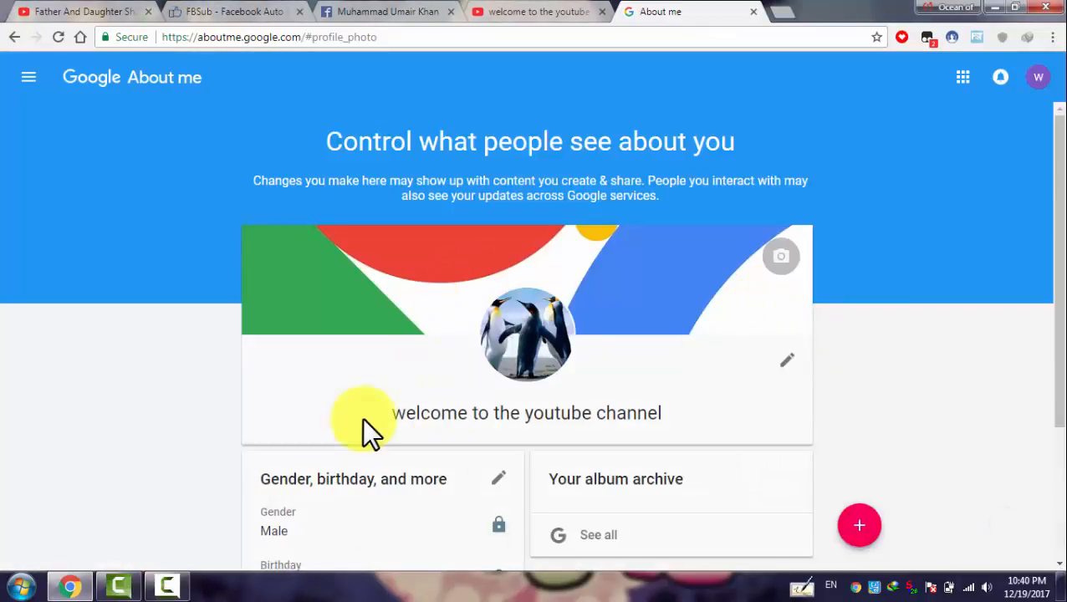
Return to the YouTube tab and reload the channel page
left_click(542, 12)
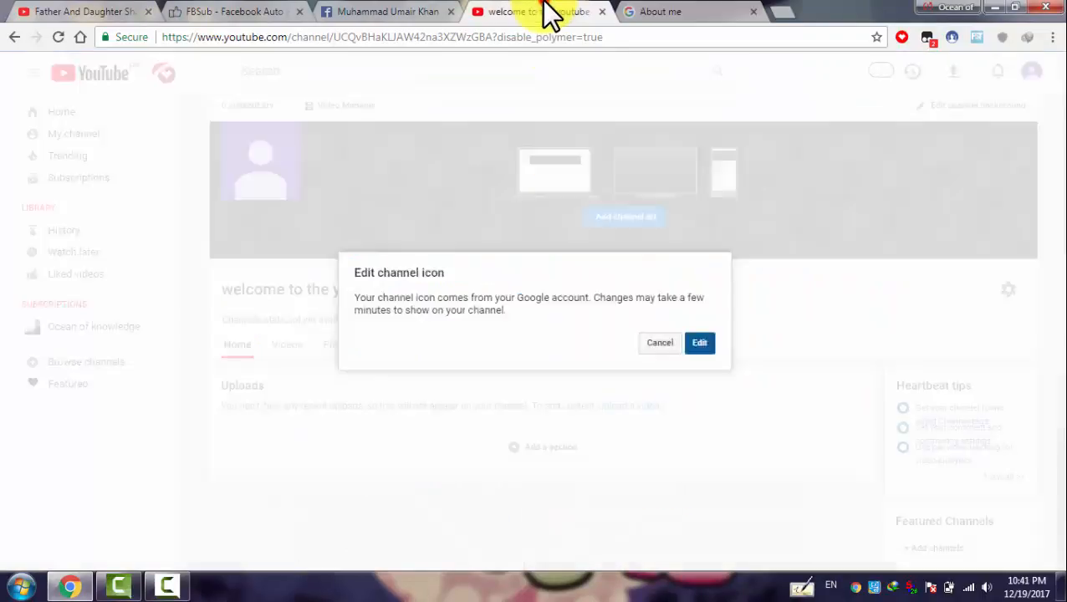
left_click(57, 42)
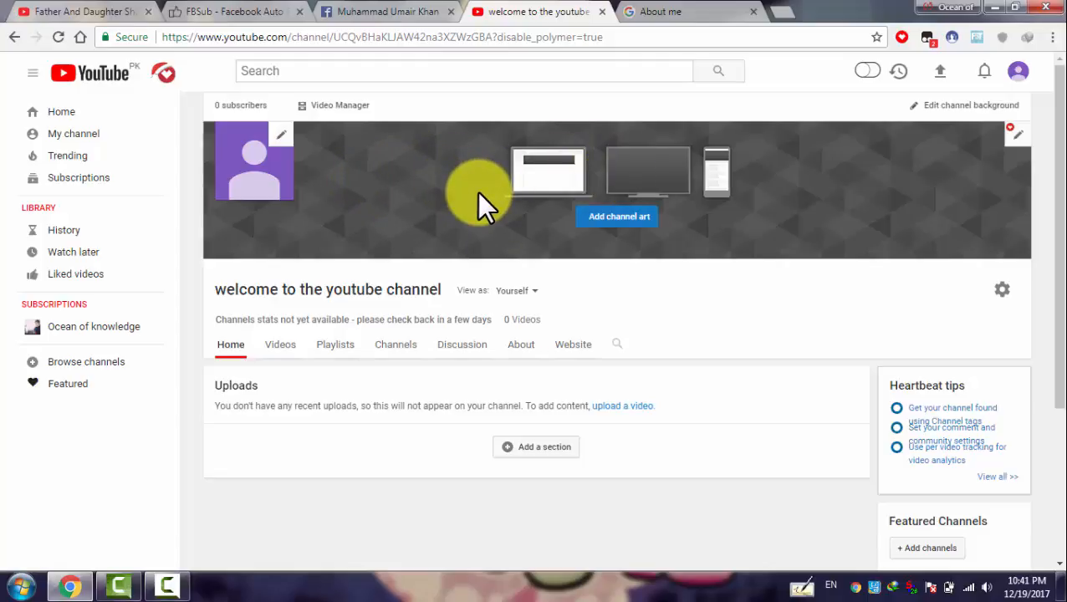
Add channel art using the first Gallery photo, a child holding a sign
left_click(612, 219)
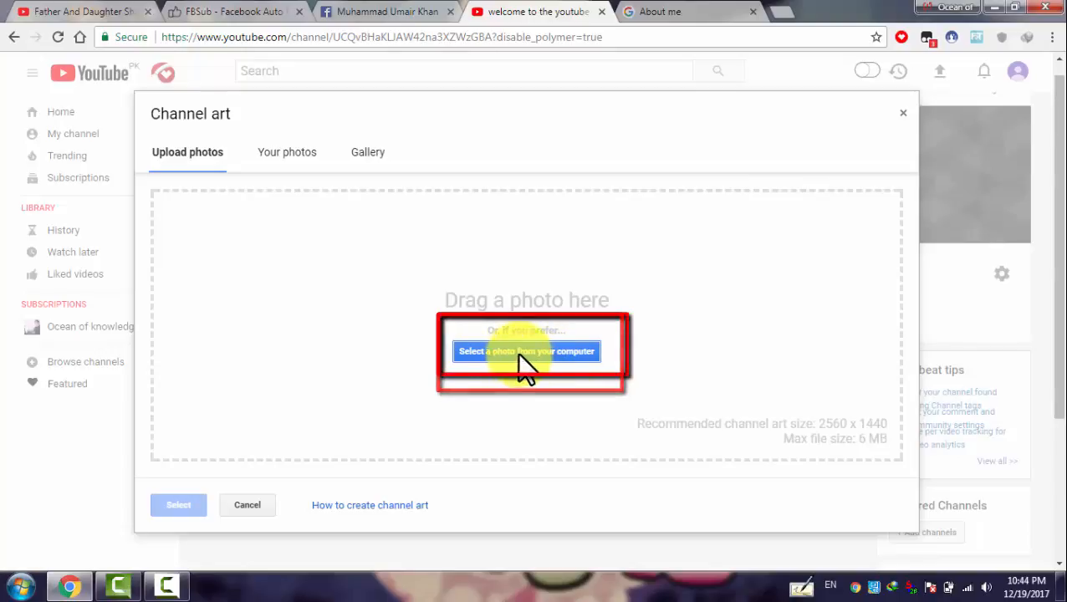
left_click(359, 163)
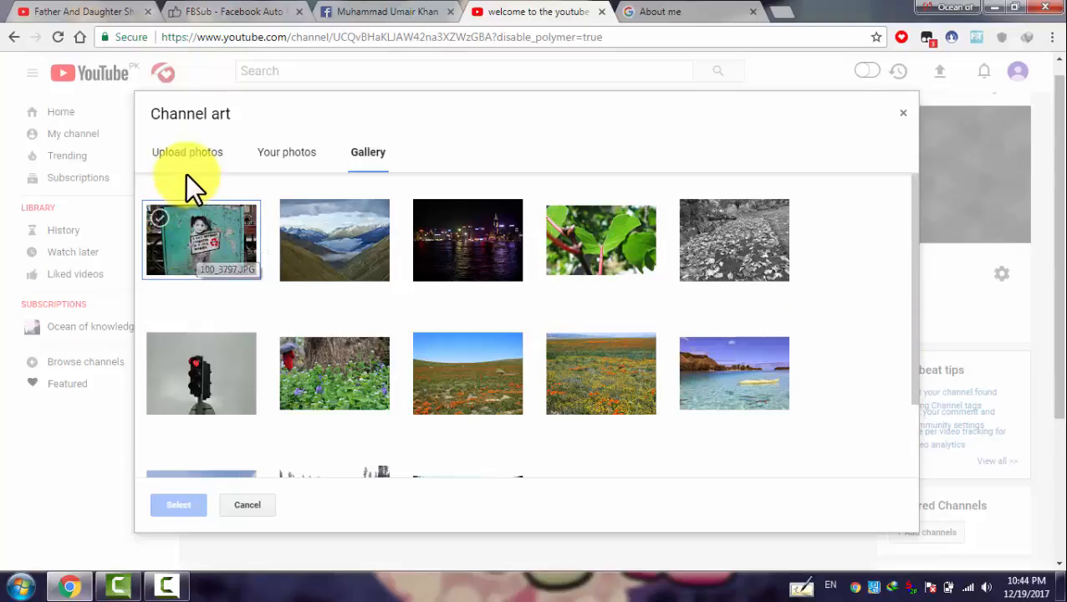
left_click(199, 247)
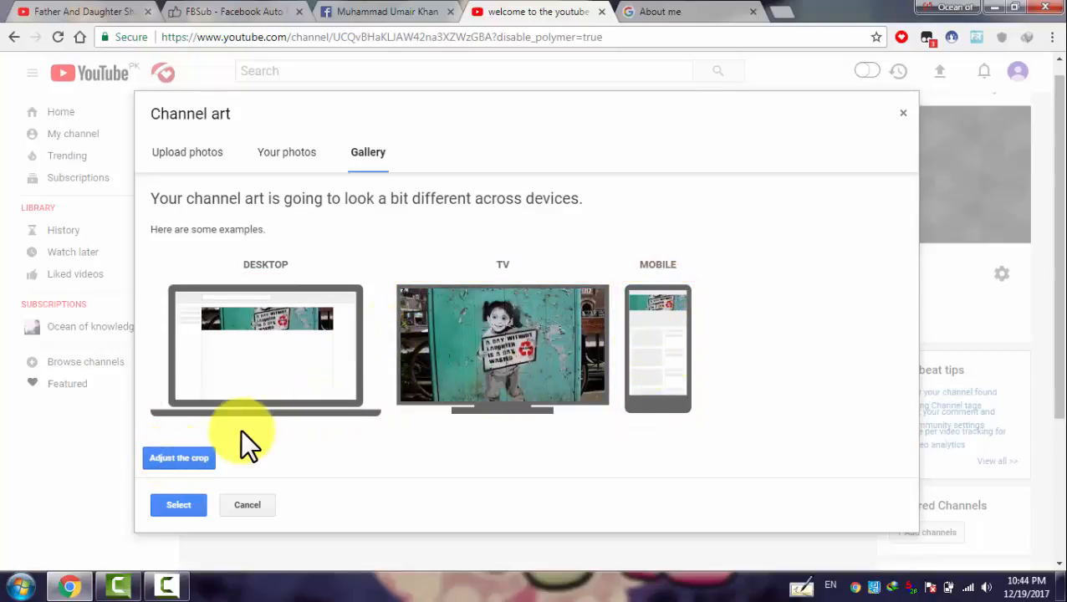
Crop the gallery photo to its top part and apply it as the channel banner
left_click(186, 458)
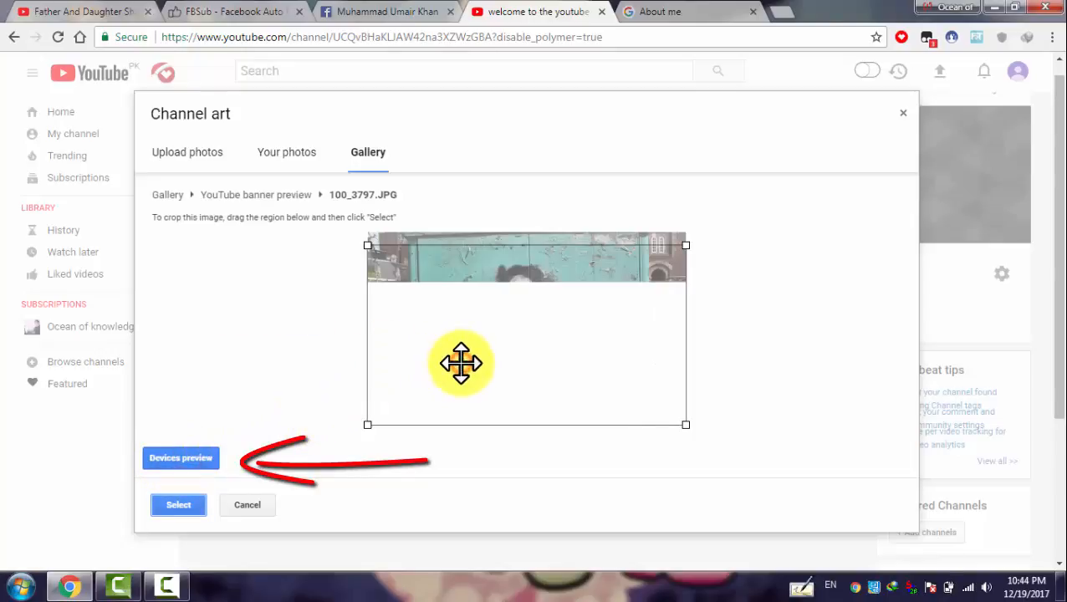
left_click_drag(469, 346, 472, 322)
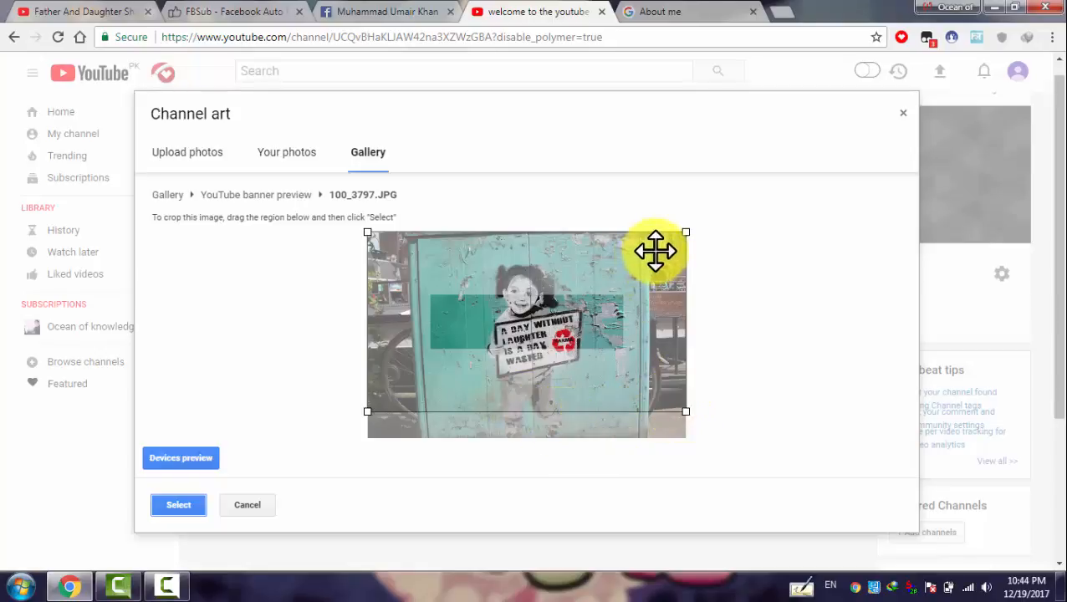
left_click_drag(684, 234, 675, 256)
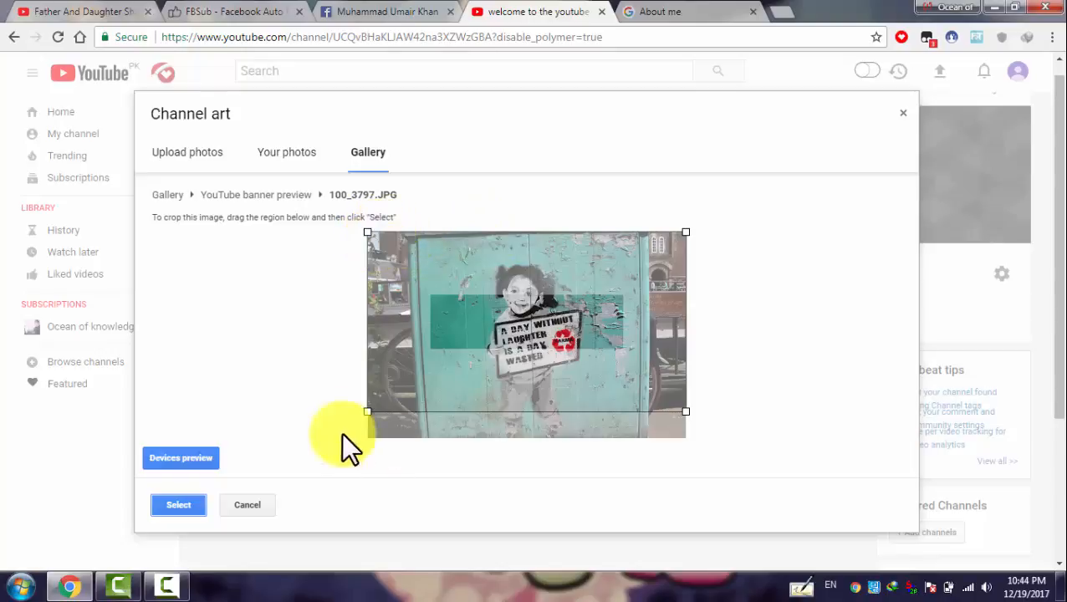
left_click_drag(574, 358, 569, 310)
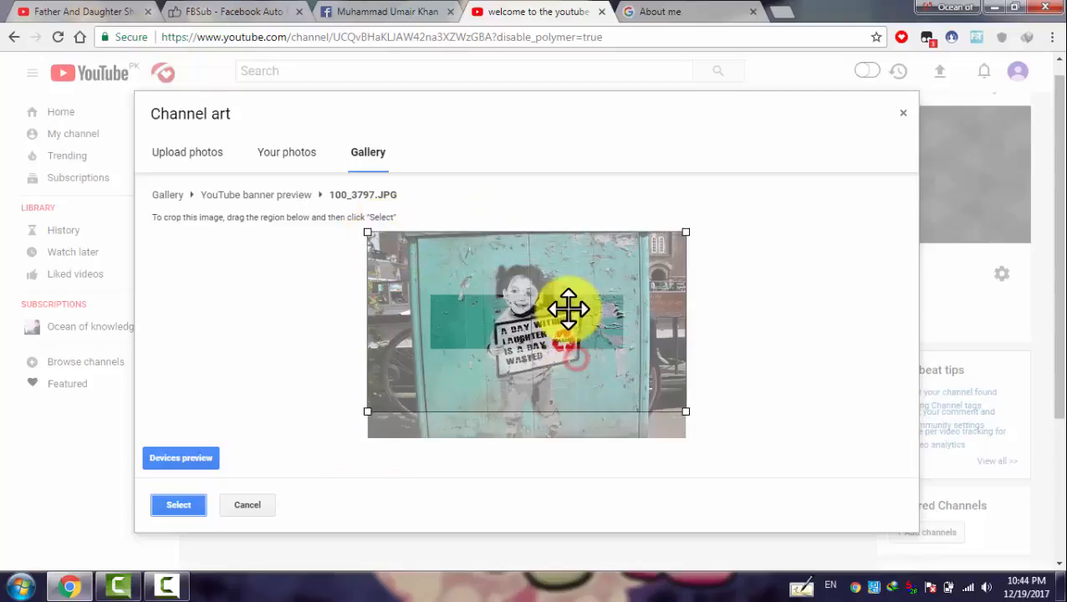
left_click(175, 504)
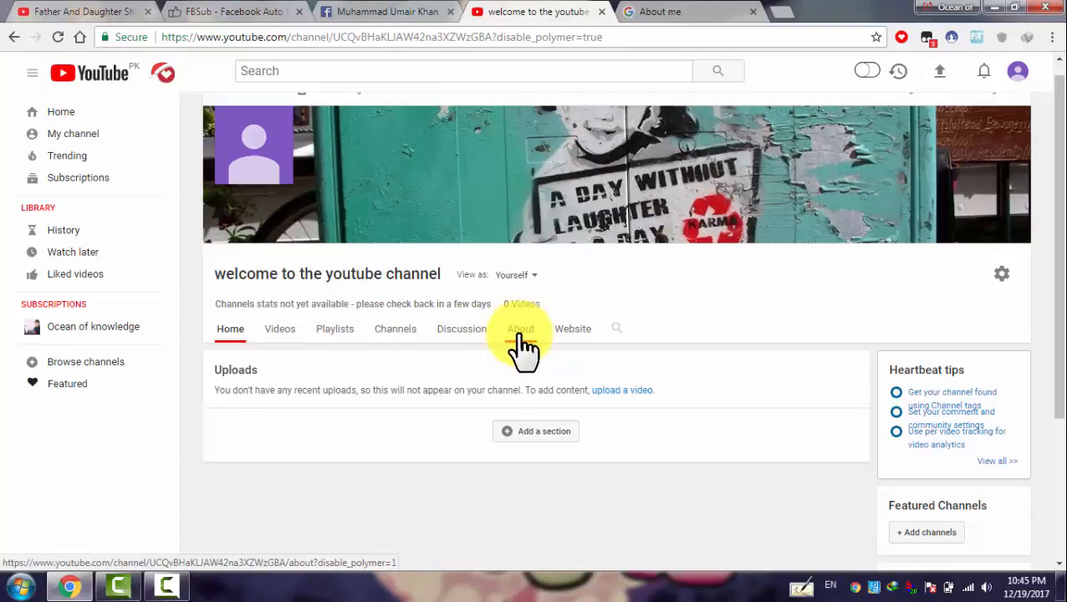
Open the empty channel description box on the About page, then minimize Chrome to the desktop
left_click(520, 335)
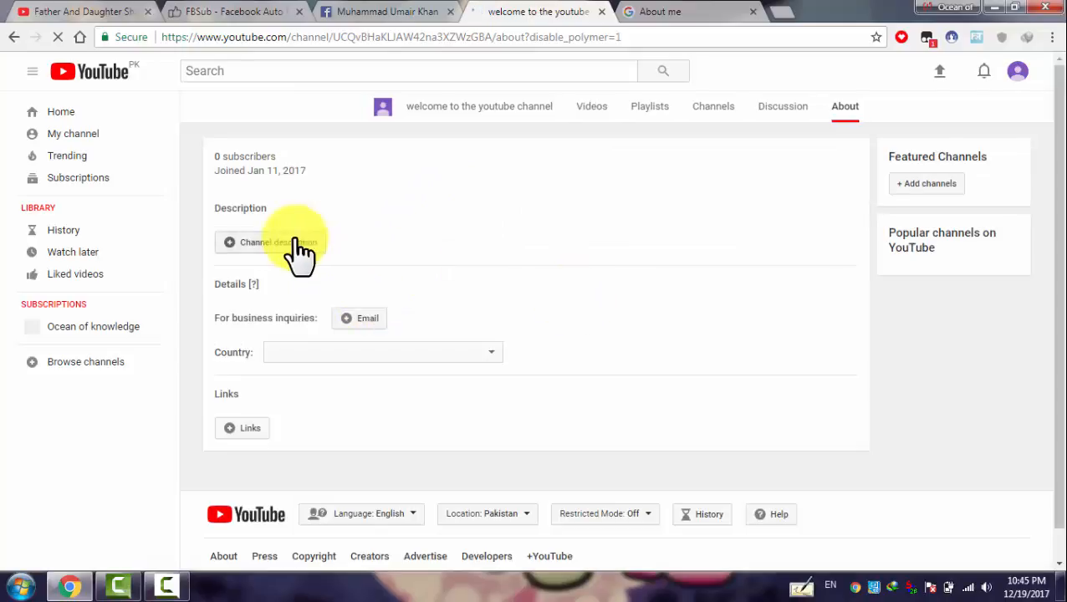
scroll(281, 292, "down", 1)
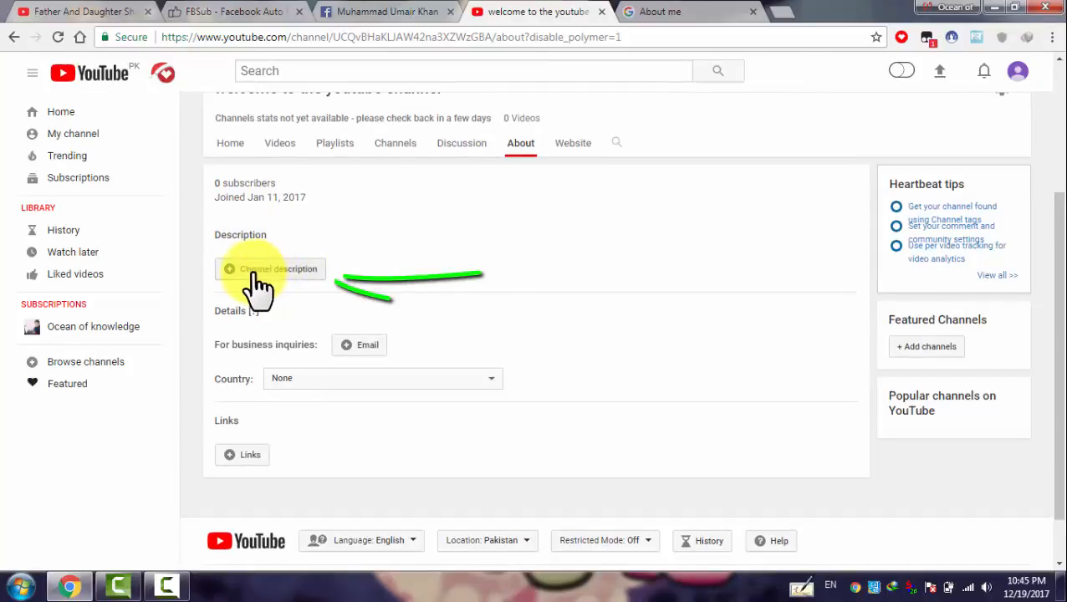
left_click(285, 272)
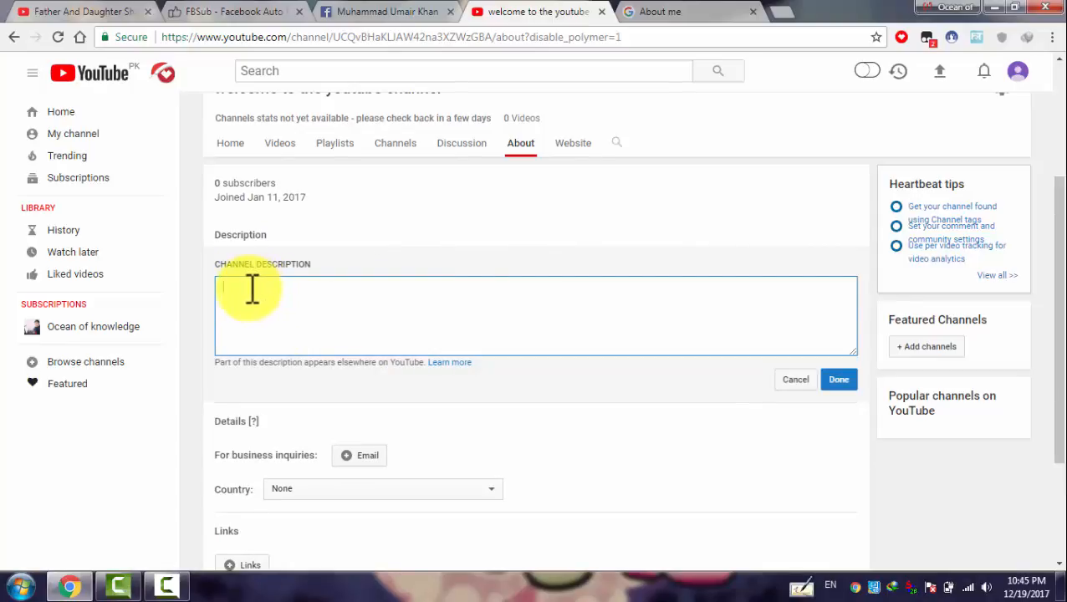
left_click(68, 585)
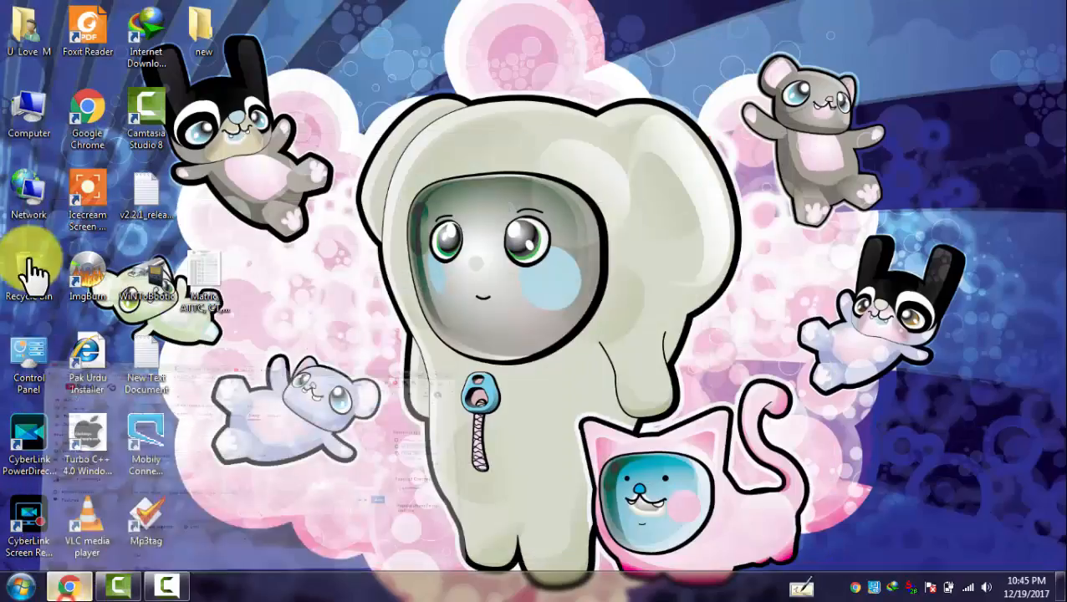
Open the 'my channal info' Word document from E:\My Personal Data\All Personal documents and videos\MY channal info
double_click(28, 113)
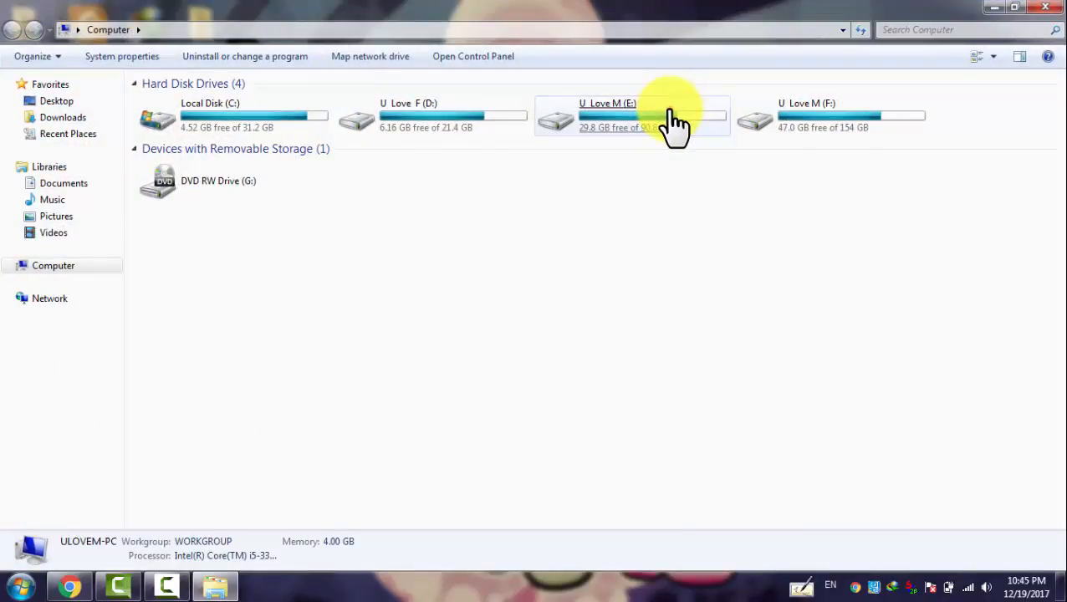
double_click(674, 122)
double_click(590, 125)
double_click(162, 130)
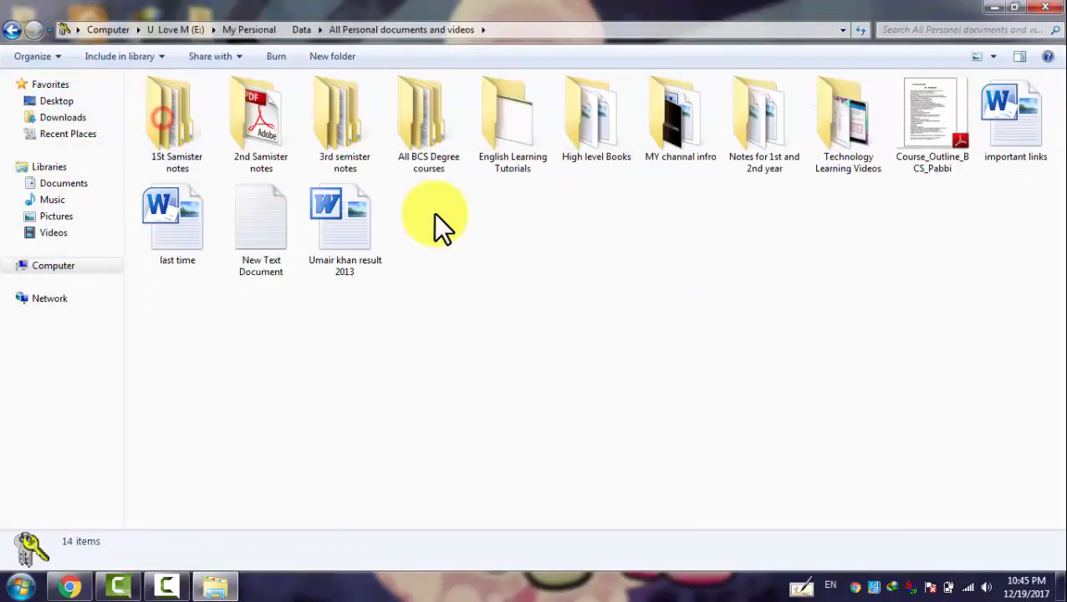
double_click(669, 129)
double_click(189, 102)
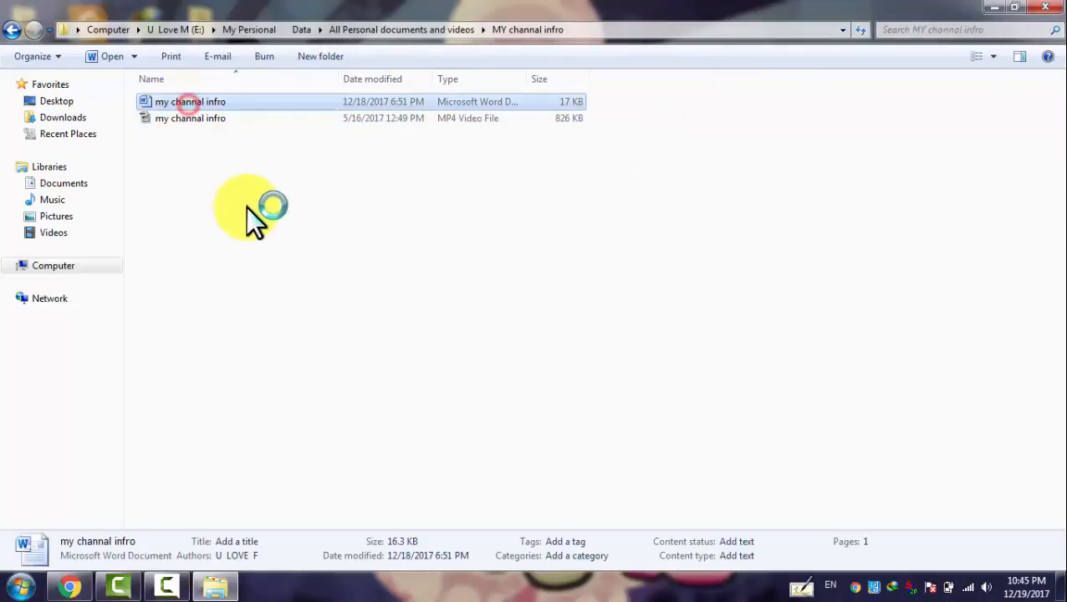
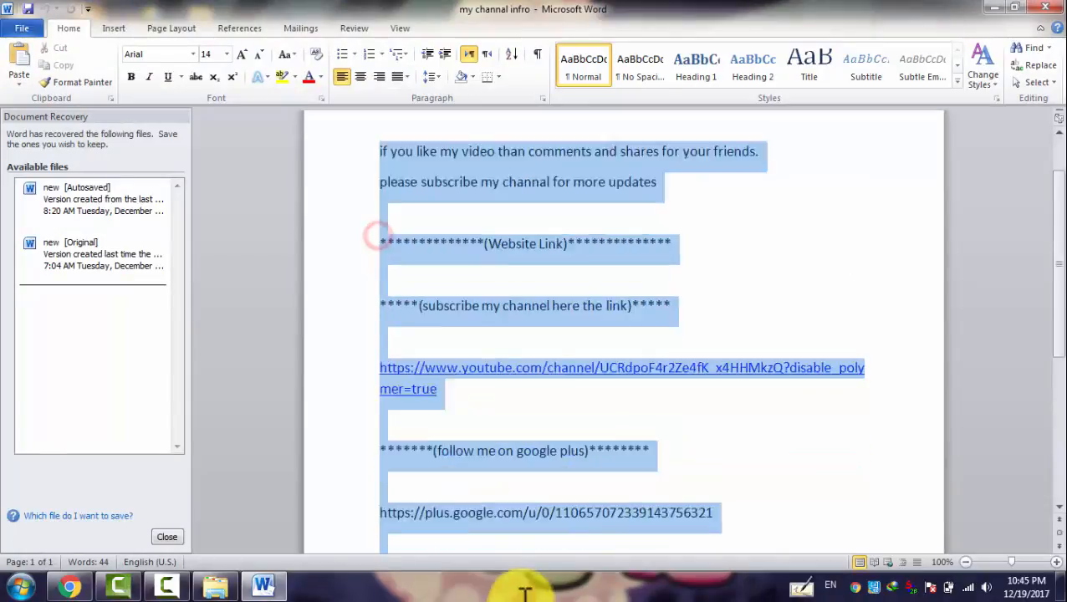
Select and copy the channel info text through the Twitter link, then close Word keeping recovered files
left_click_drag(524, 591, 530, 436)
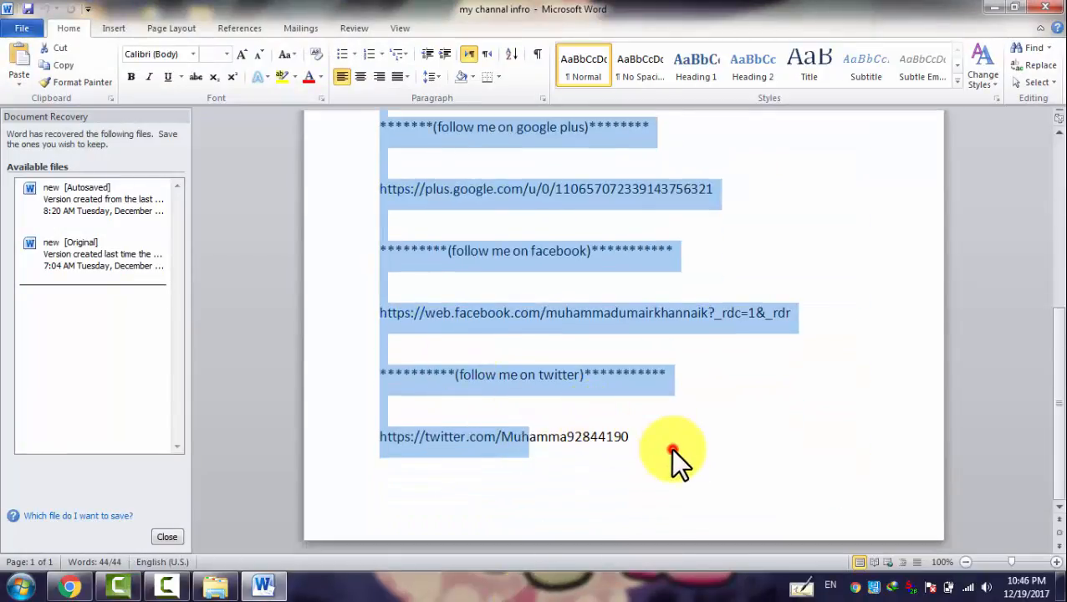
left_click_drag(670, 447, 670, 448)
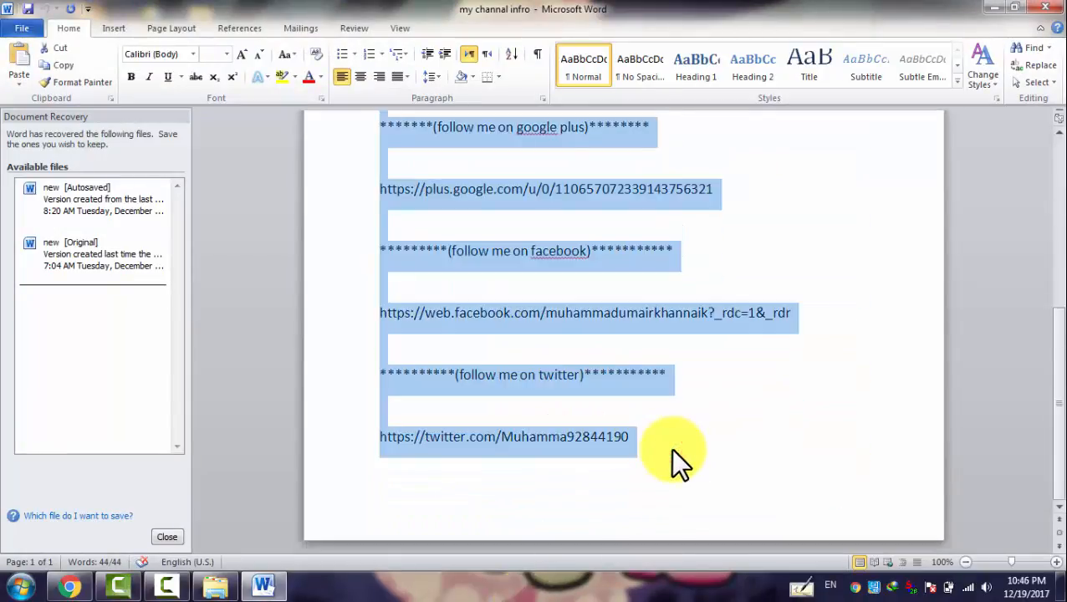
left_click(1045, 7)
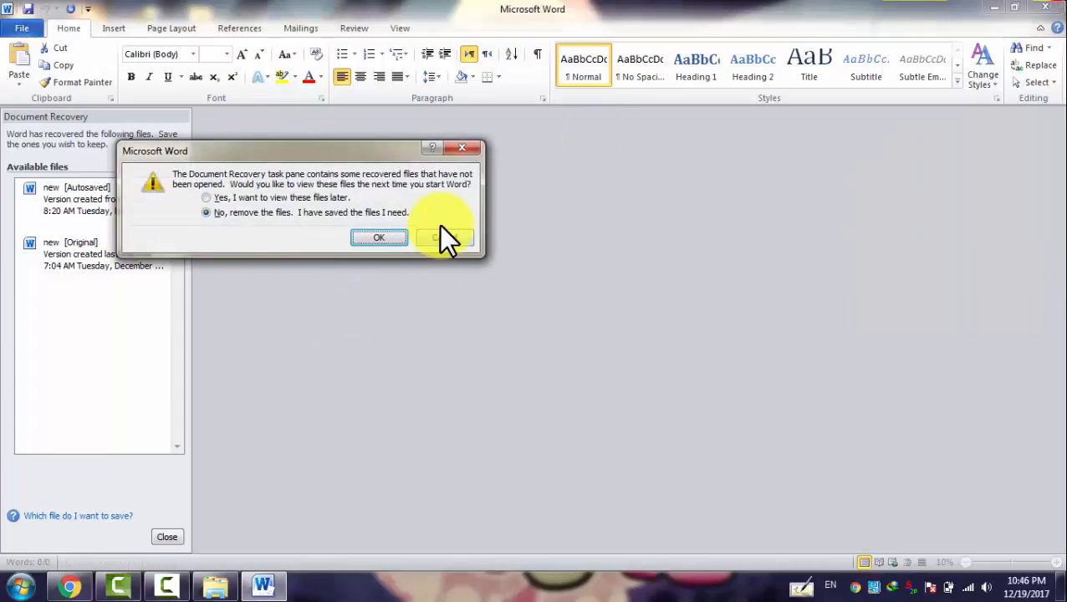
left_click(311, 199)
left_click(380, 241)
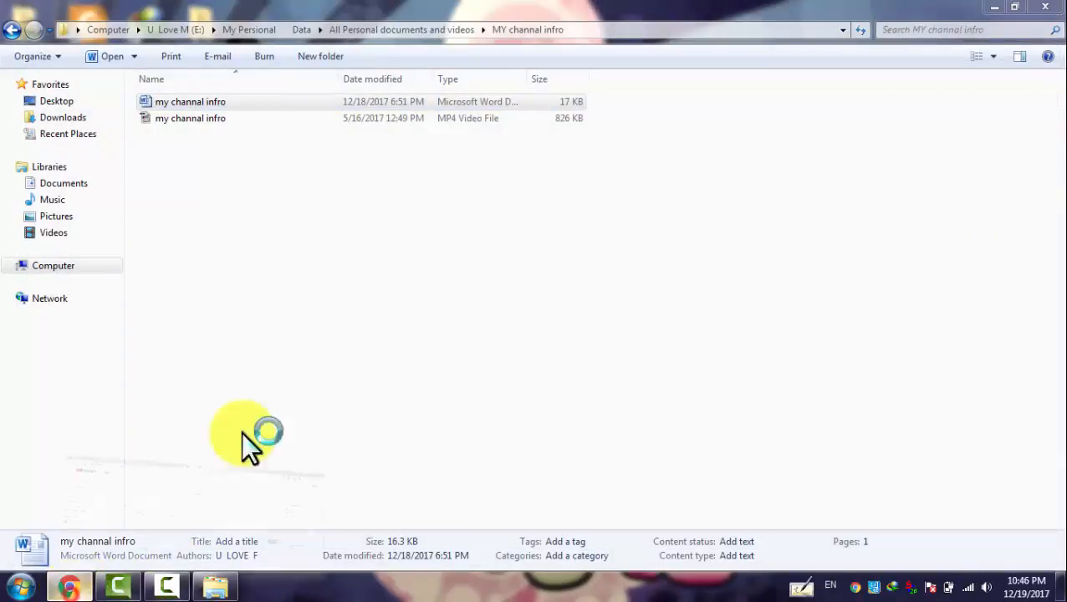
key("alt+Tab")
Paste the copied channel info into the Channel Description box and save it
right_click(366, 314)
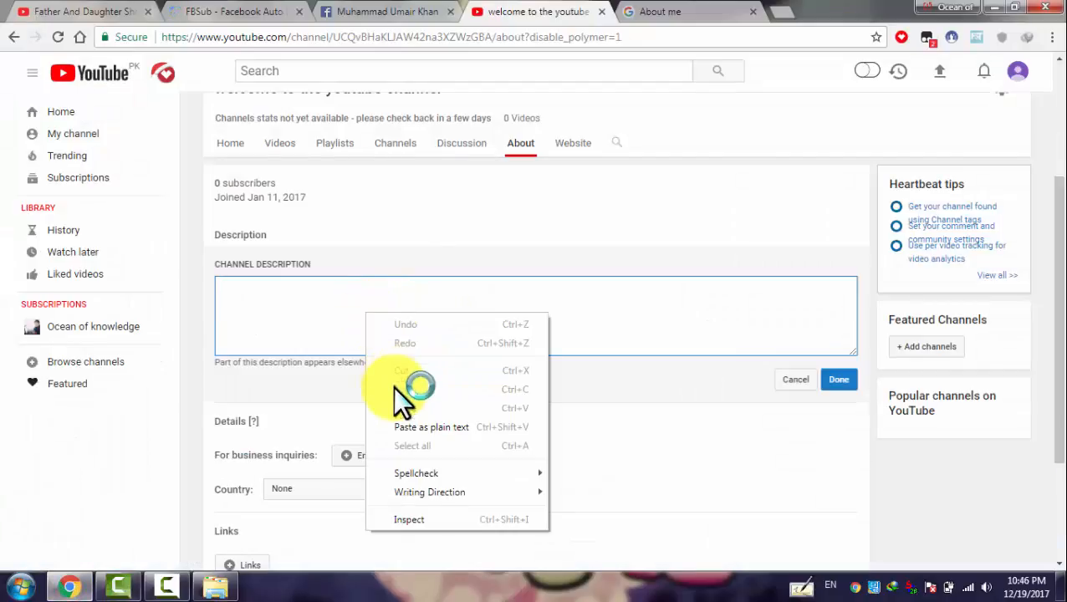
left_click(399, 408)
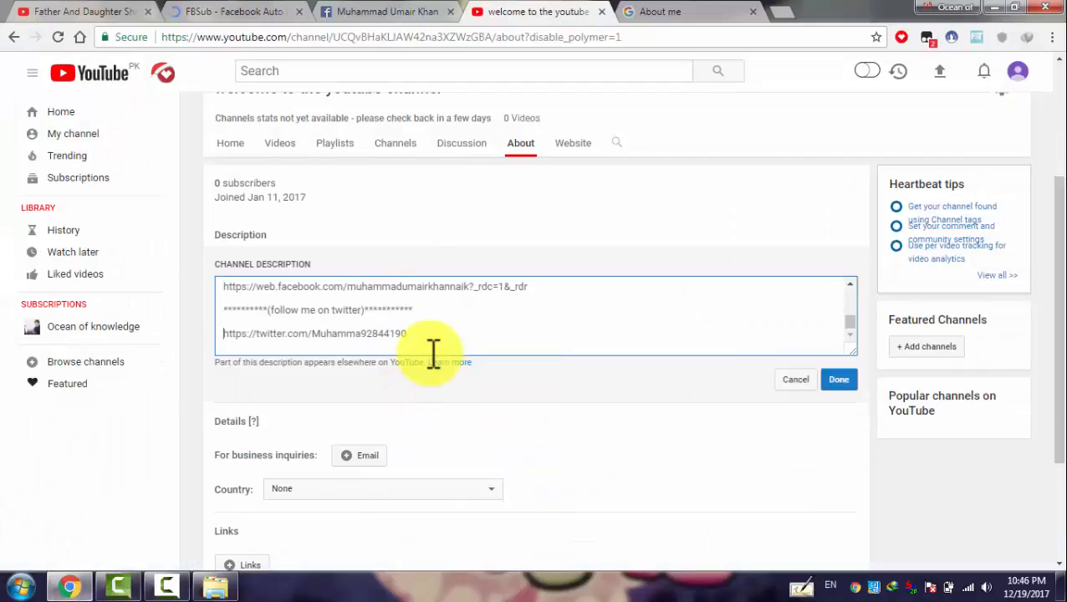
key("Up")
key("Up")
key("Up")
key("Up")
key("Up")
key("Up")
key("Up")
key("Up")
key("Up")
key("Up")
key("Up")
key("Up")
key("Up")
key("Up")
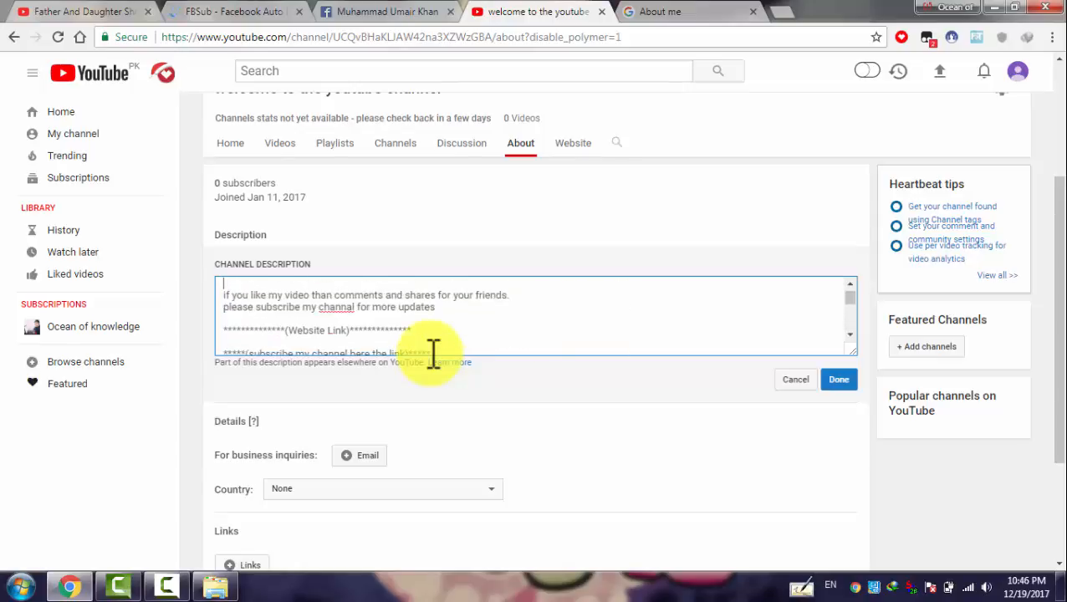
scroll(432, 351, "down", 5)
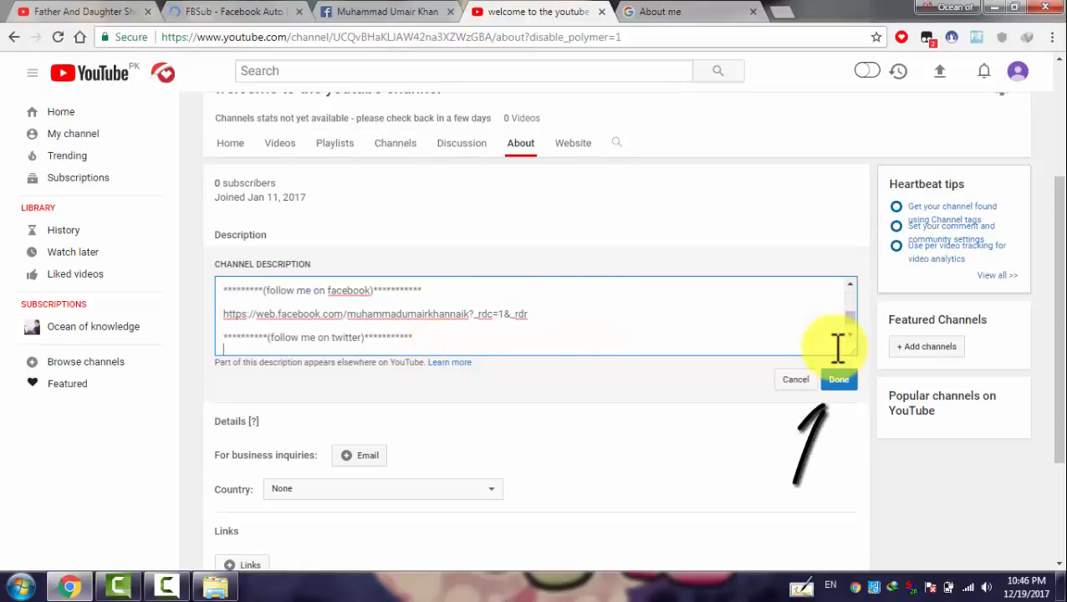
left_click(841, 383)
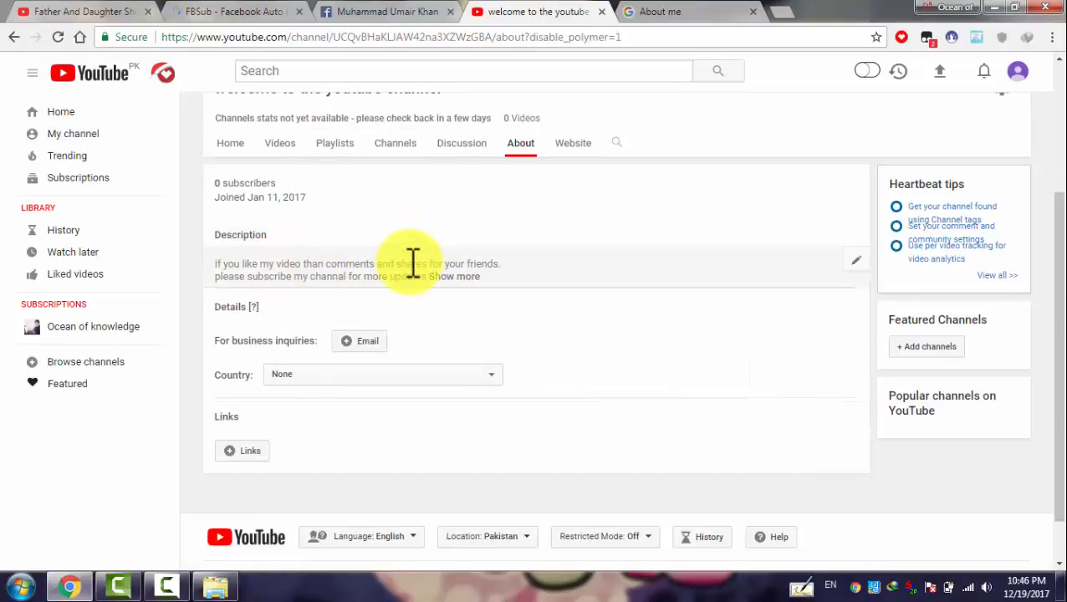
left_click(347, 341)
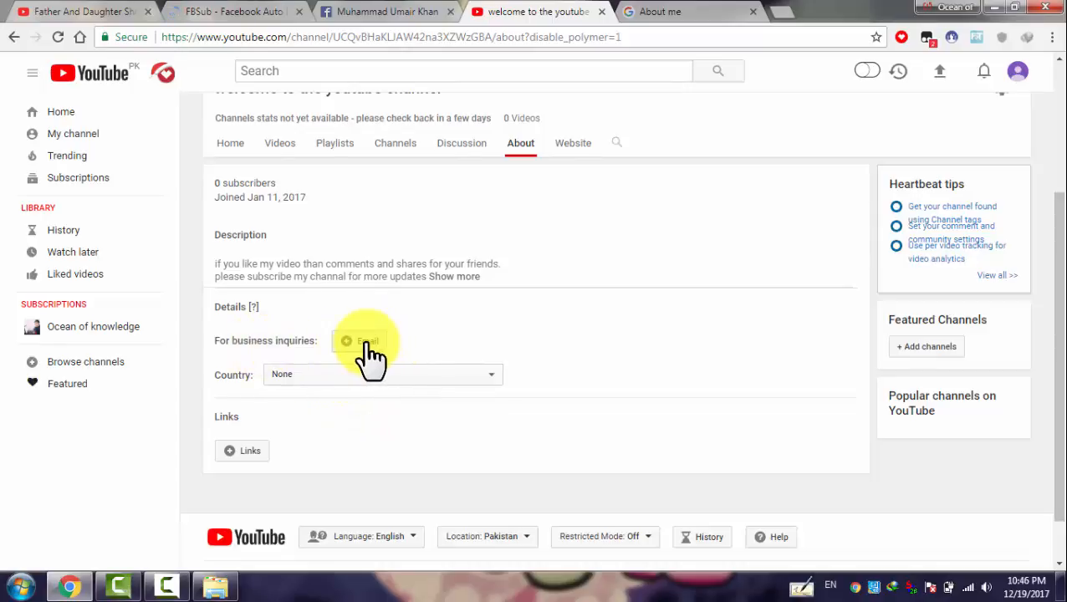
Enter the business inquiries email address and save it
left_click(361, 375)
left_click(360, 375)
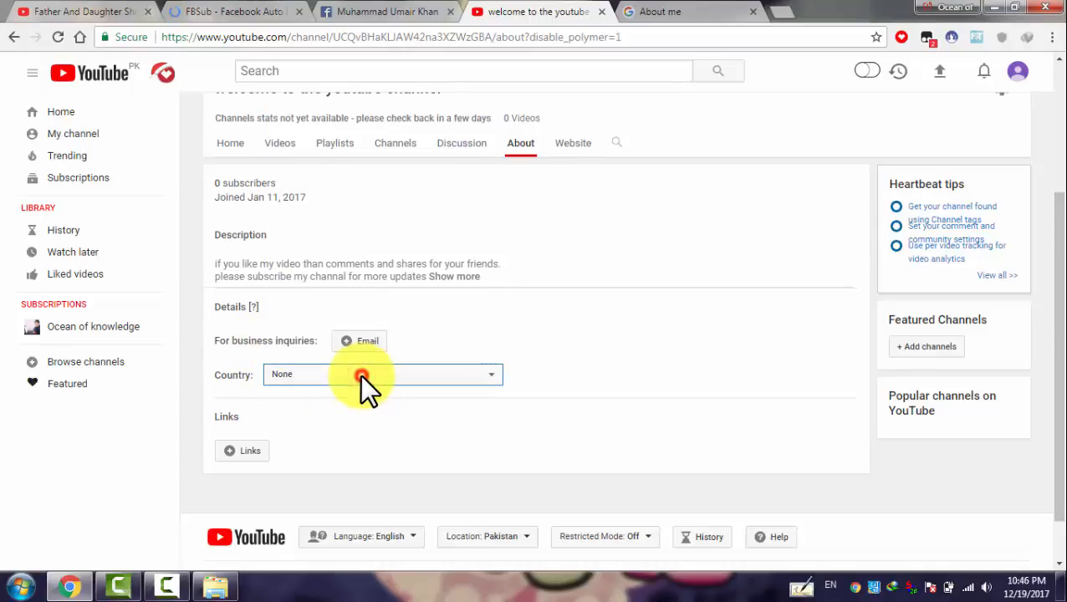
left_click(358, 343)
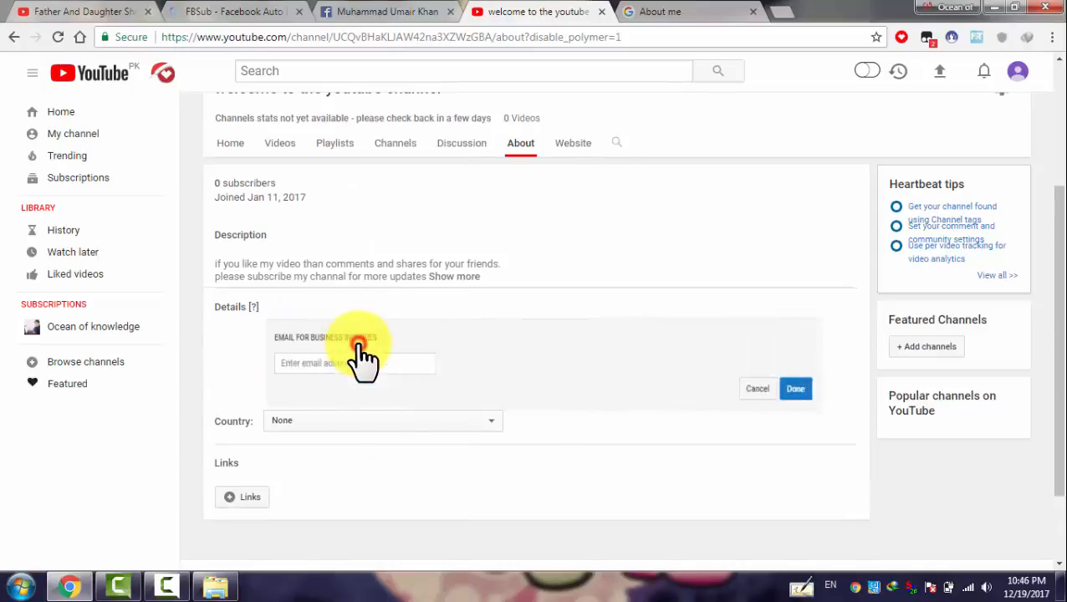
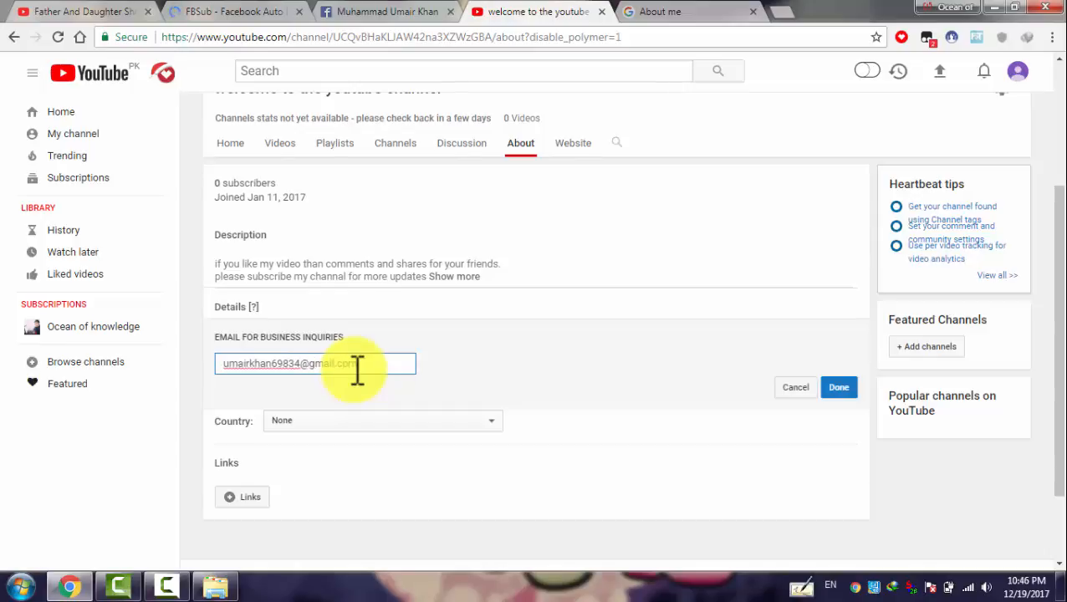
left_click(837, 390)
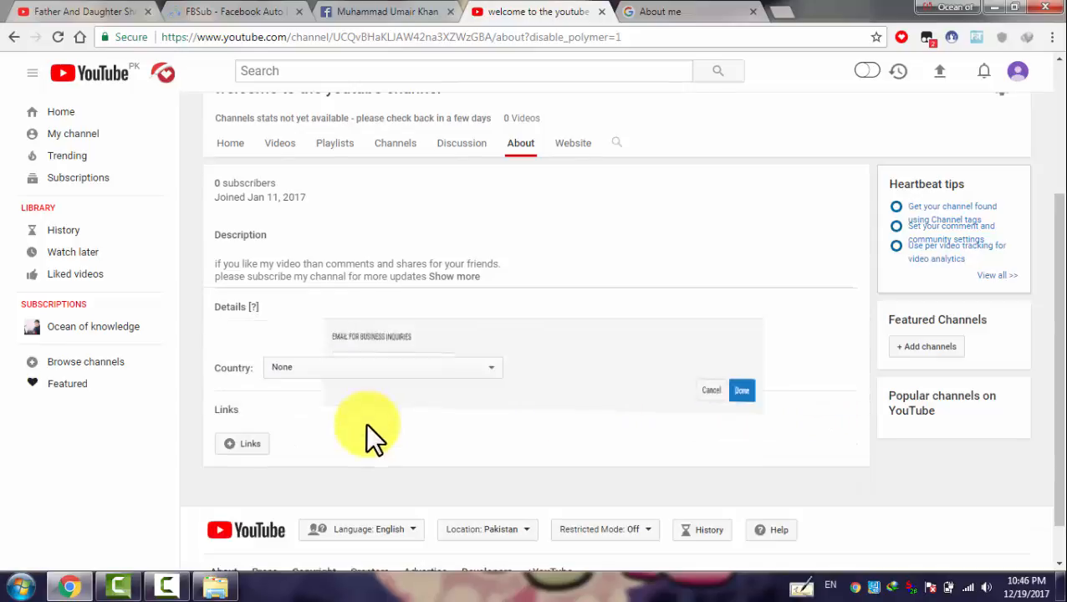
Set the channel's country to Pakistan
left_click(354, 366)
left_click(354, 365)
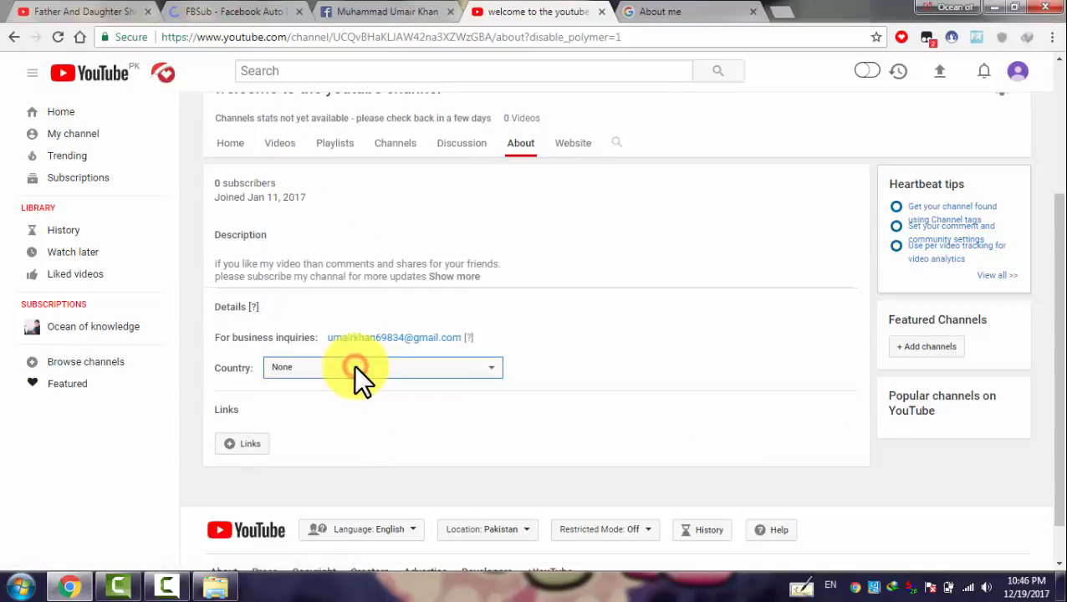
left_click(354, 365)
key("p")
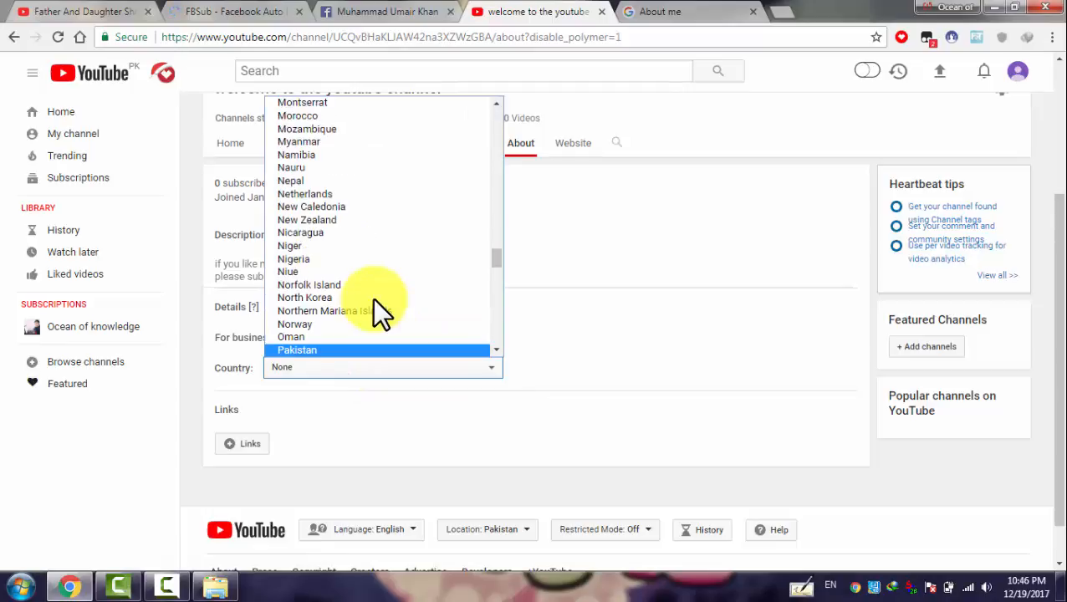
left_click(329, 347)
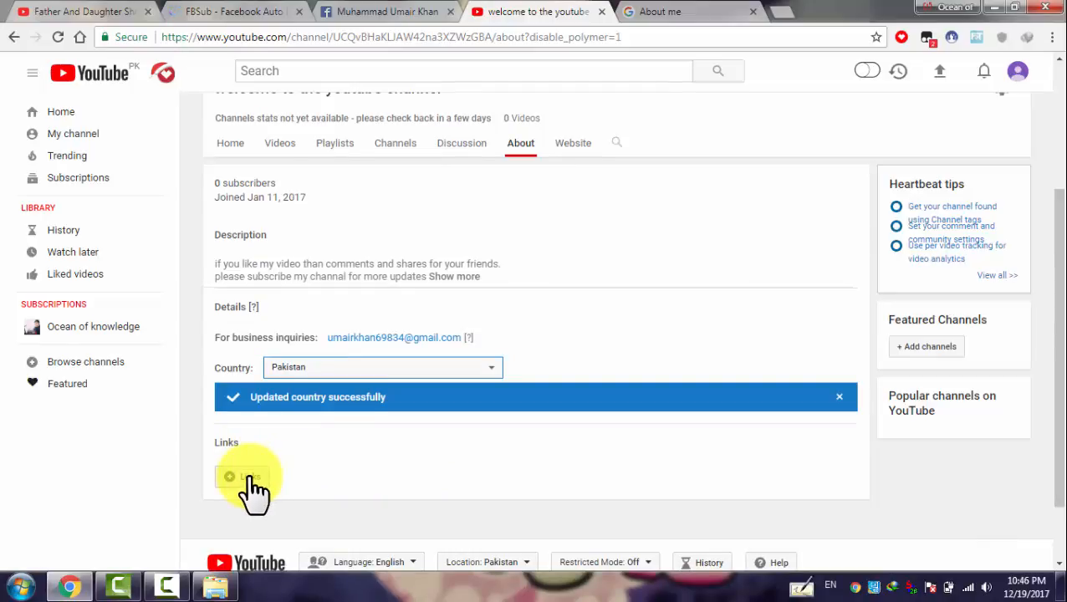
left_click_drag(1056, 333, 1056, 211)
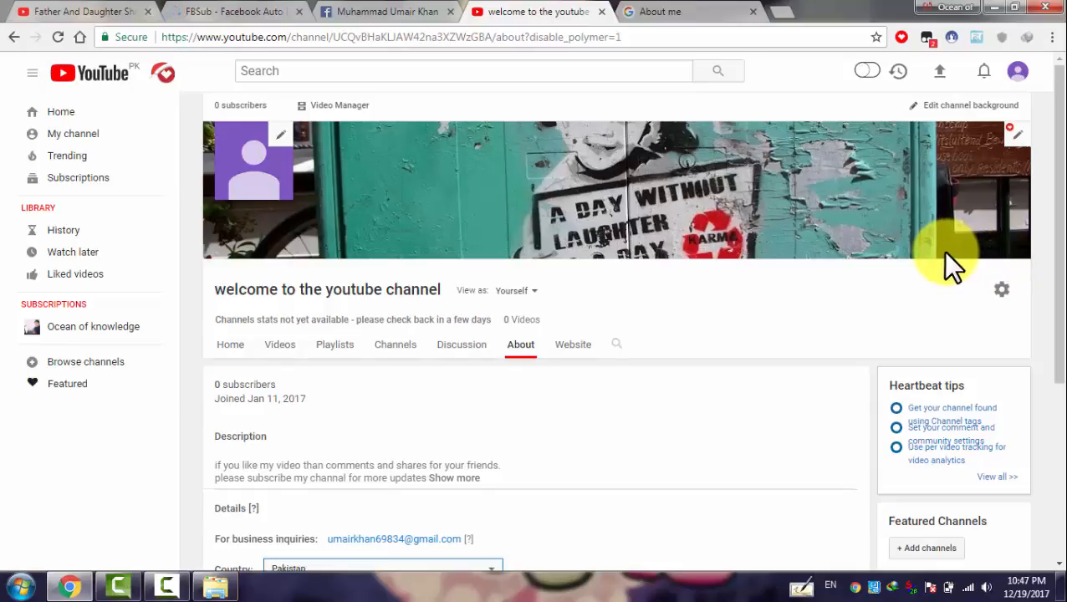
Start adding custom links, keeping 5 links overlaid on channel art, and add a link row
scroll(974, 248, "down", 4)
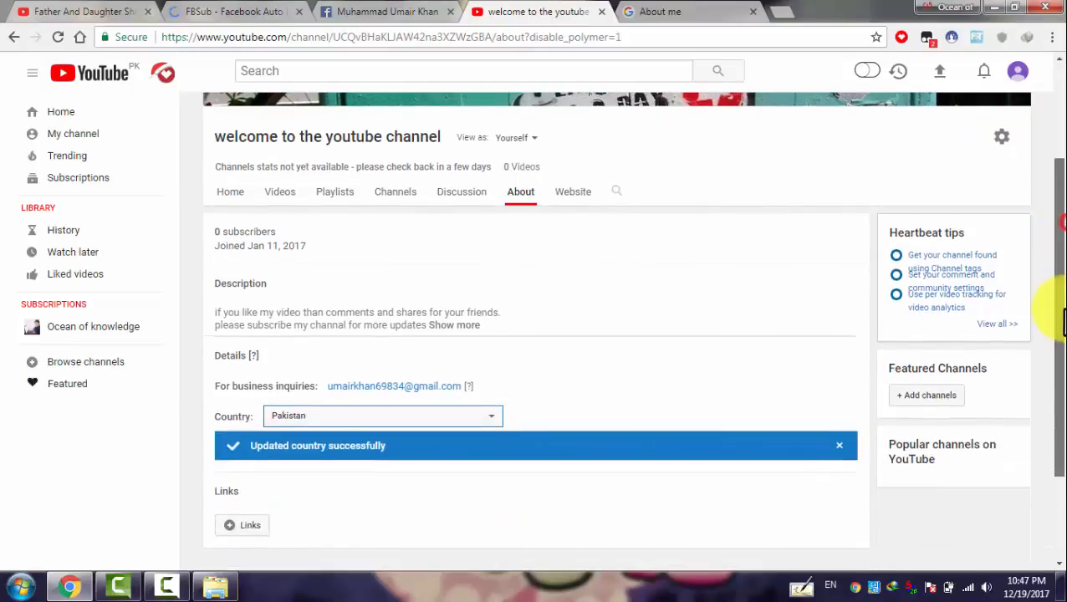
mouse_move(197, 376)
left_mouse_down()
mouse_move(299, 430)
mouse_move(199, 374)
left_mouse_up()
left_click(244, 397)
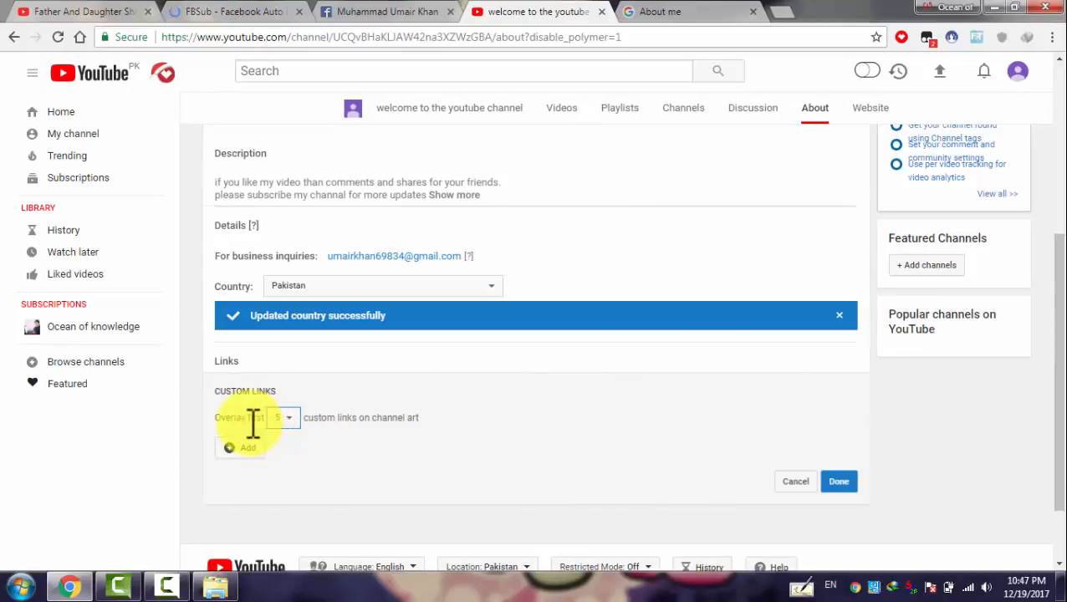
left_click(286, 417)
left_click(286, 417)
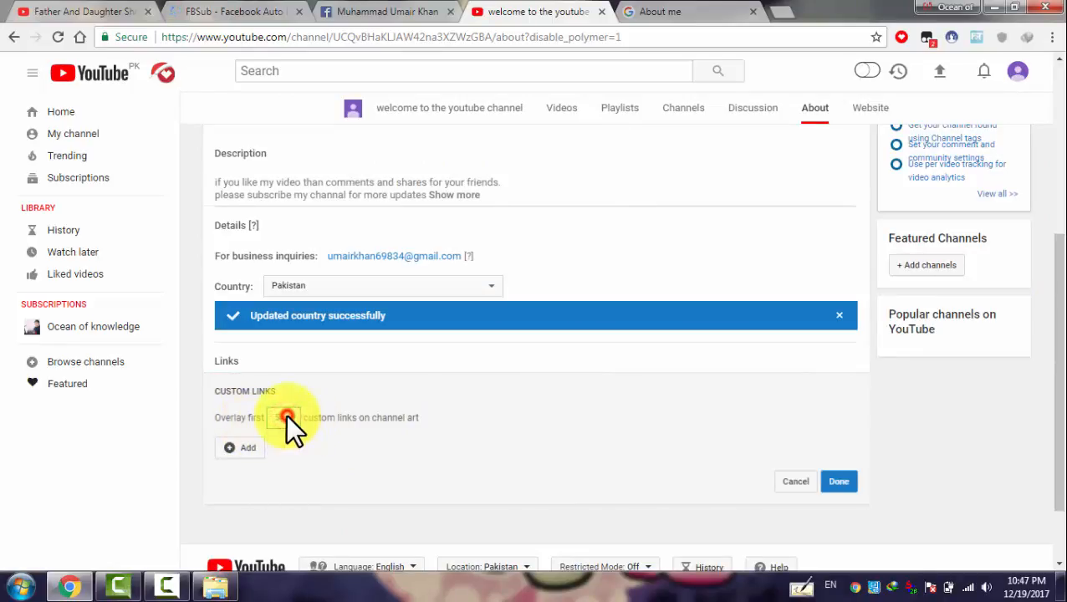
left_click(286, 416)
left_click(286, 416)
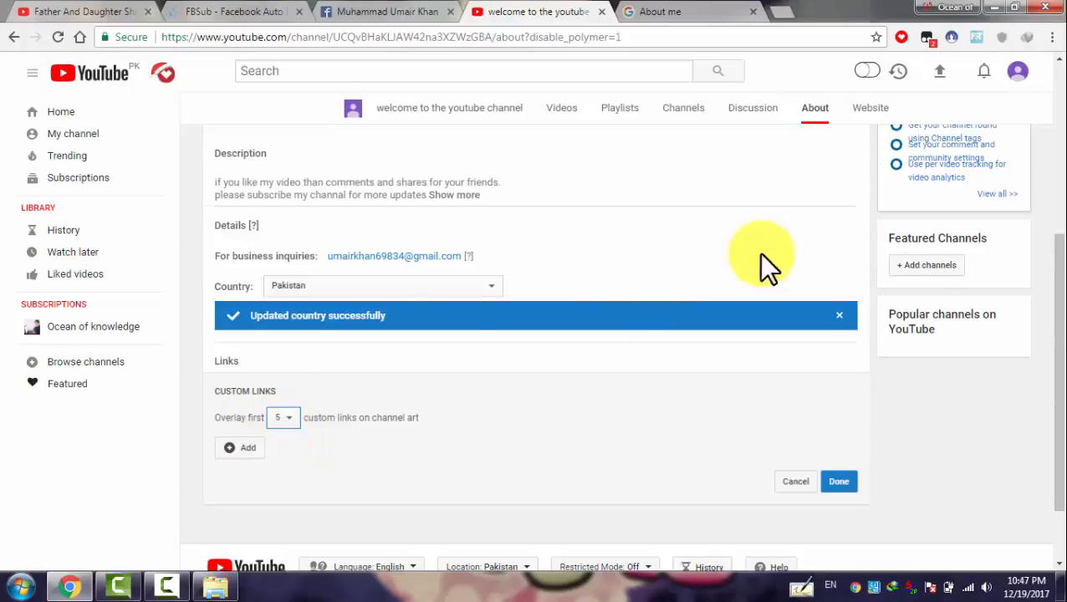
left_click(241, 450)
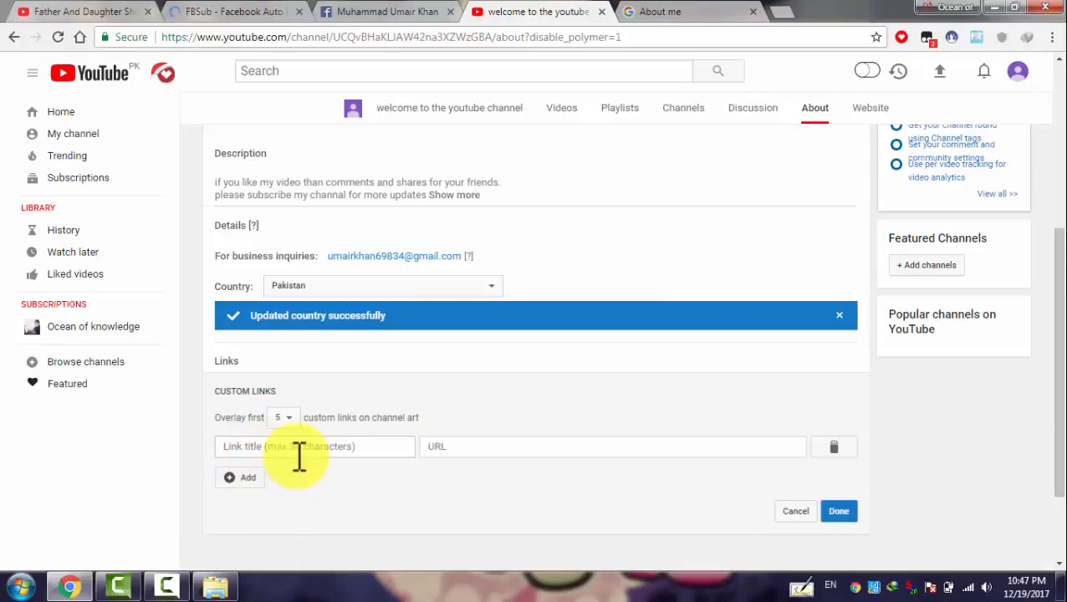
Copy the Facebook profile URL from the Facebook tab and paste it as the link URL
left_click(520, 452)
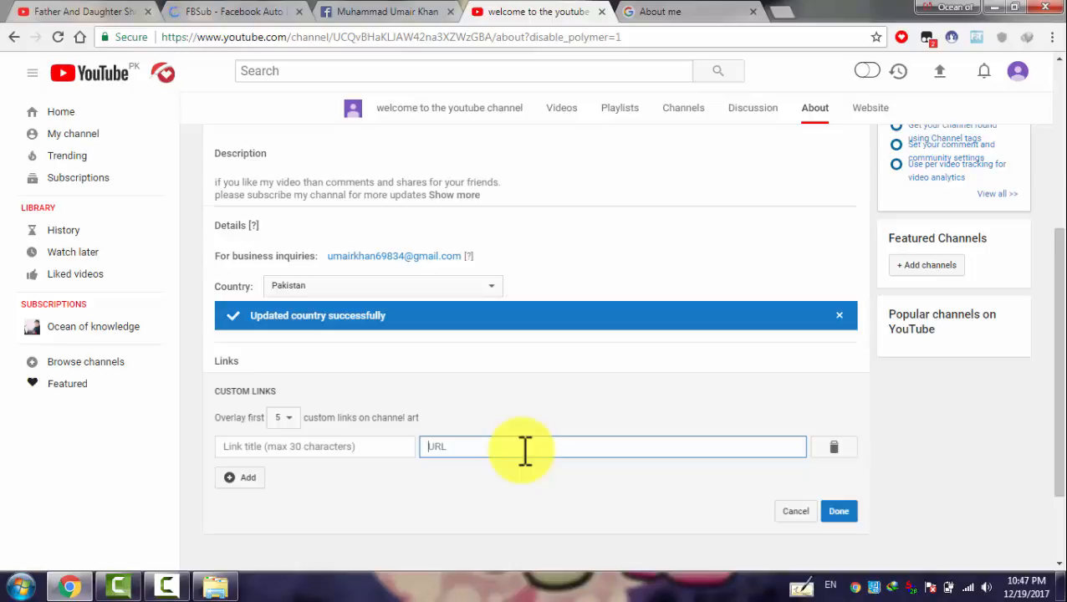
left_click(390, 12)
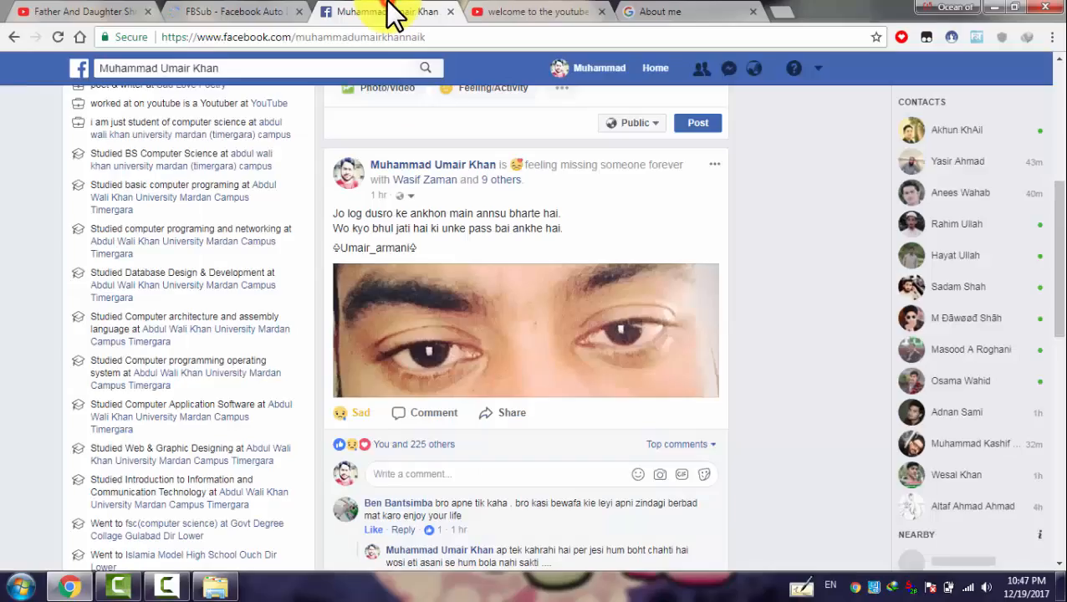
left_click_drag(1060, 209, 1063, 46)
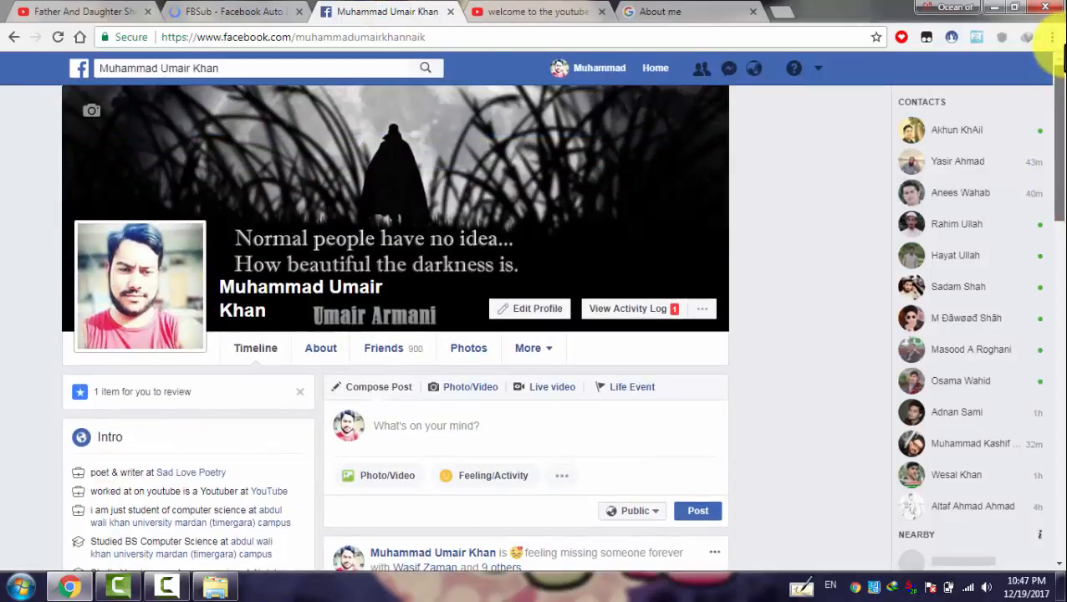
left_click(410, 37)
right_click(379, 41)
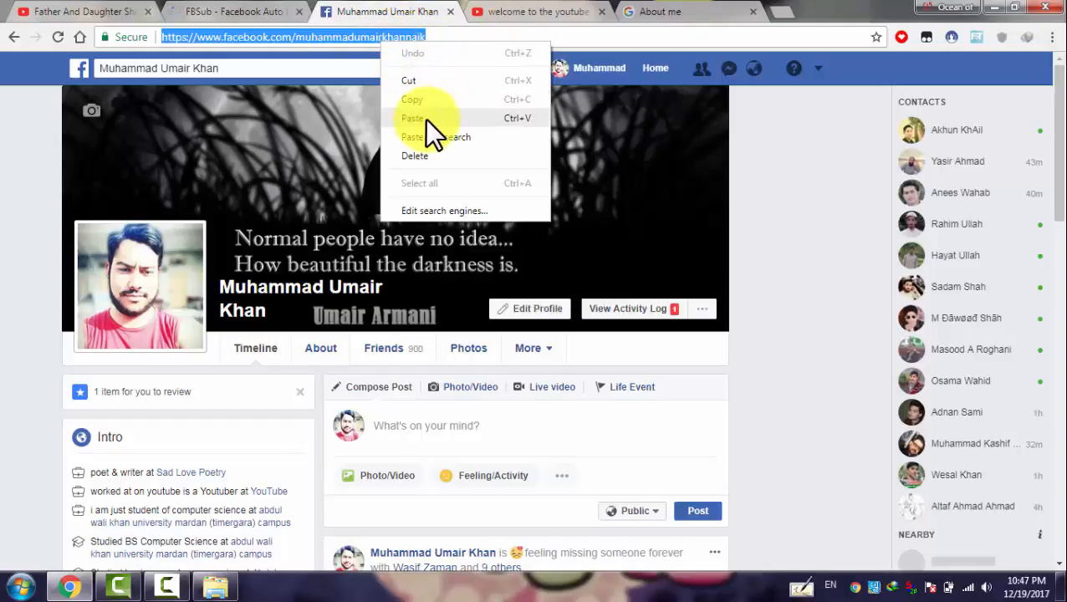
left_click(419, 99)
left_click(520, 5)
left_click(435, 446)
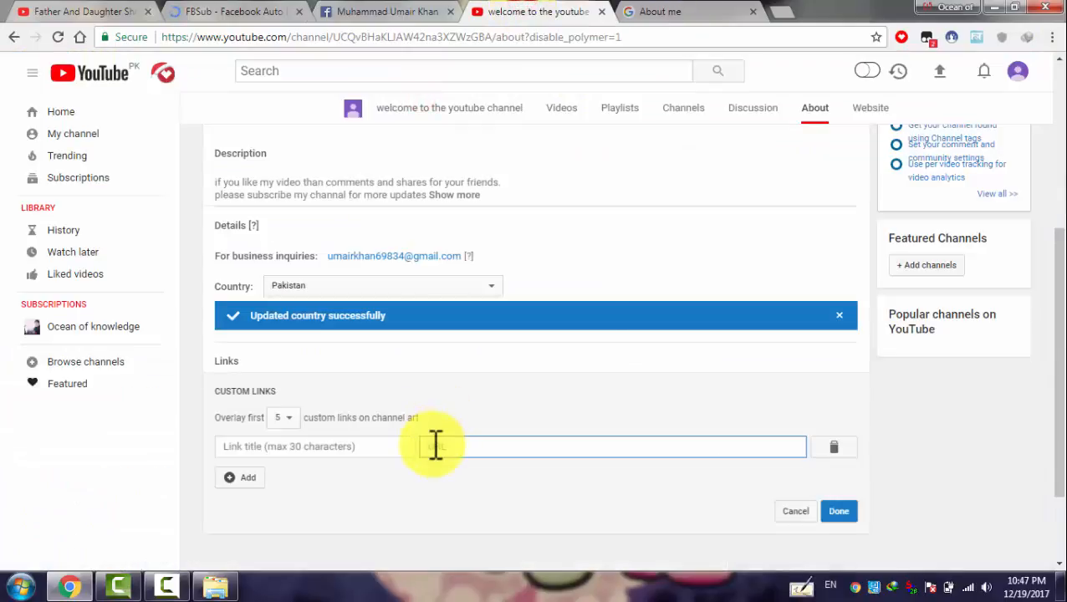
right_click(435, 446)
left_click(479, 321)
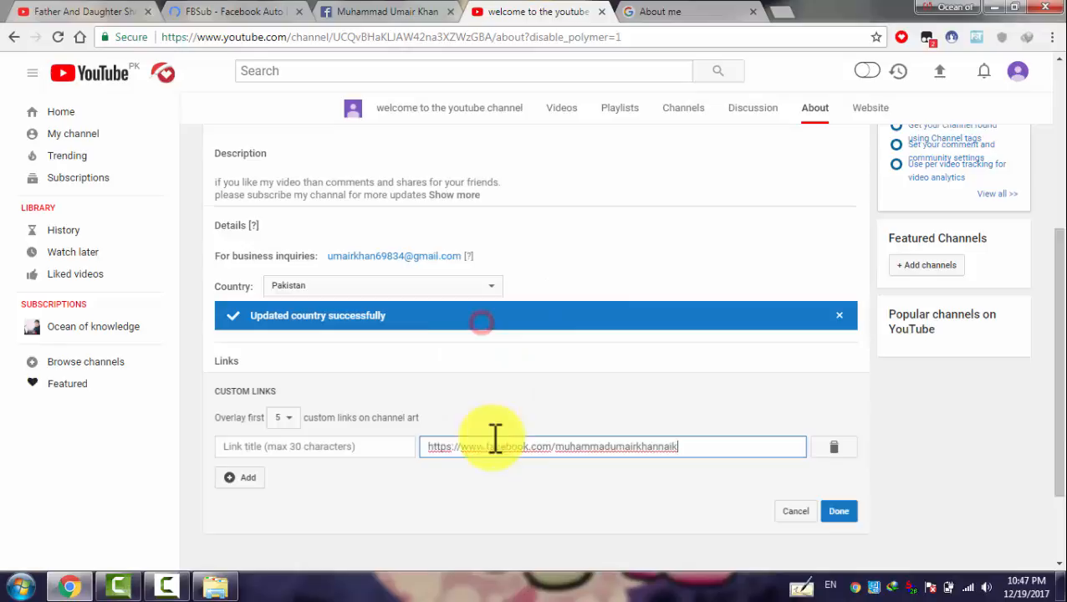
Title the link 'facebook' and save the custom links
left_click(344, 446)
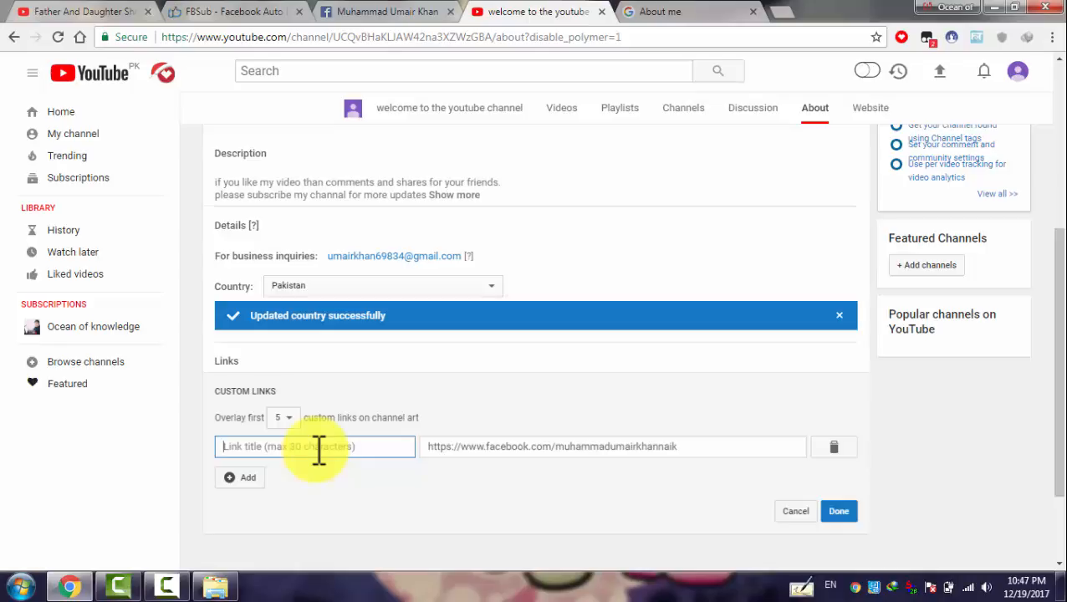
type("acebook")
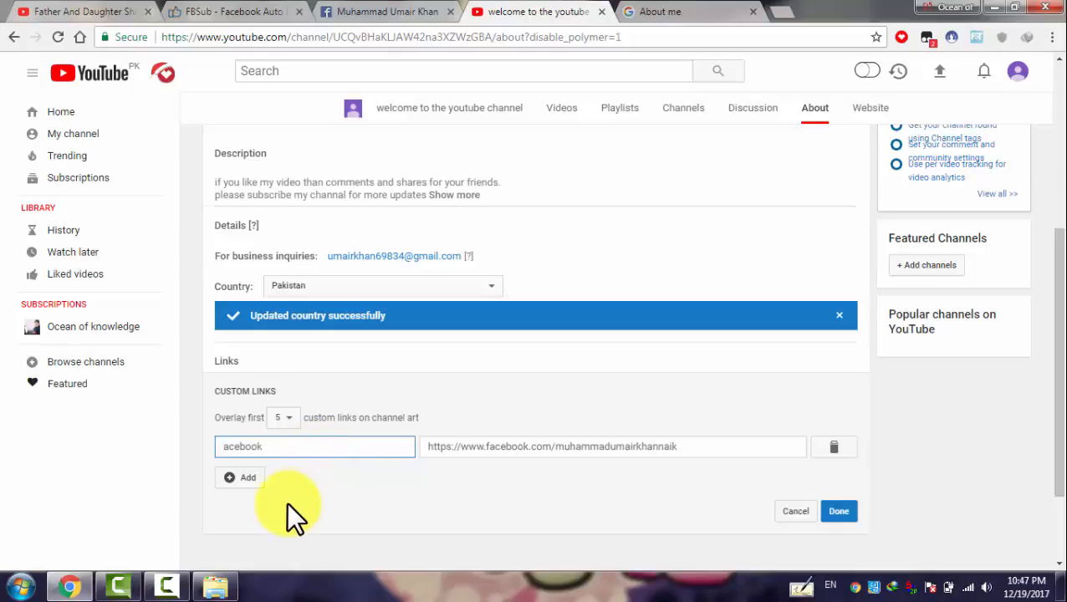
left_click(231, 445)
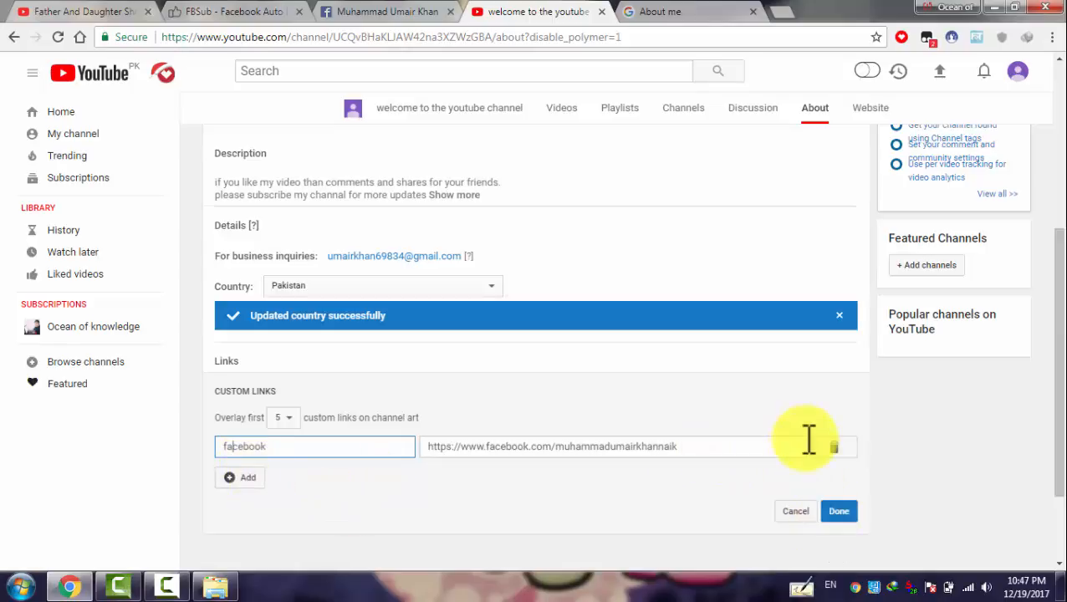
left_click(240, 478)
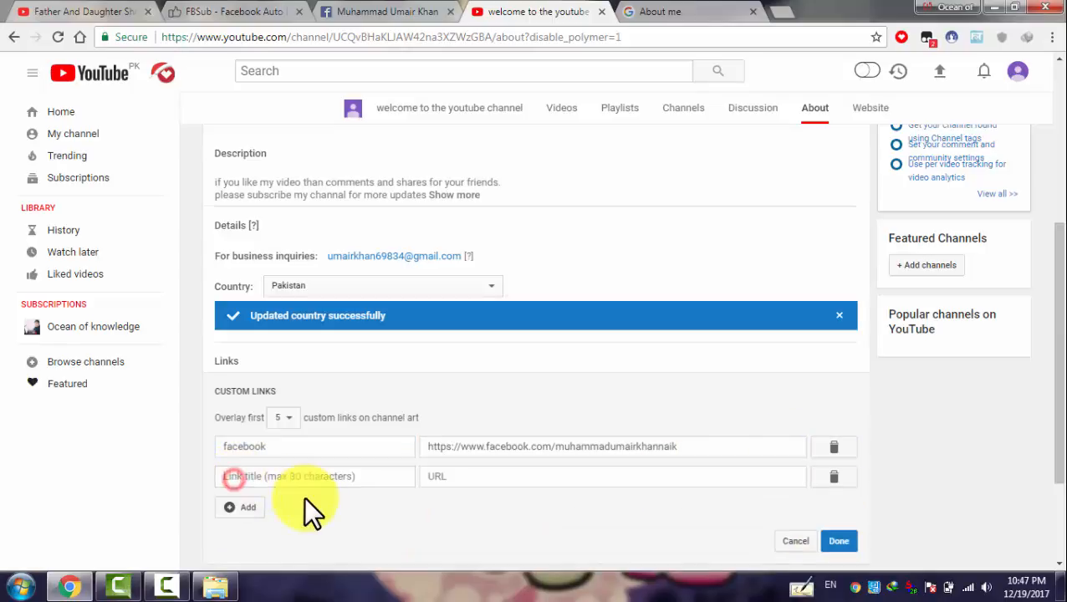
left_click(241, 509)
scroll(1049, 419, "down", 1)
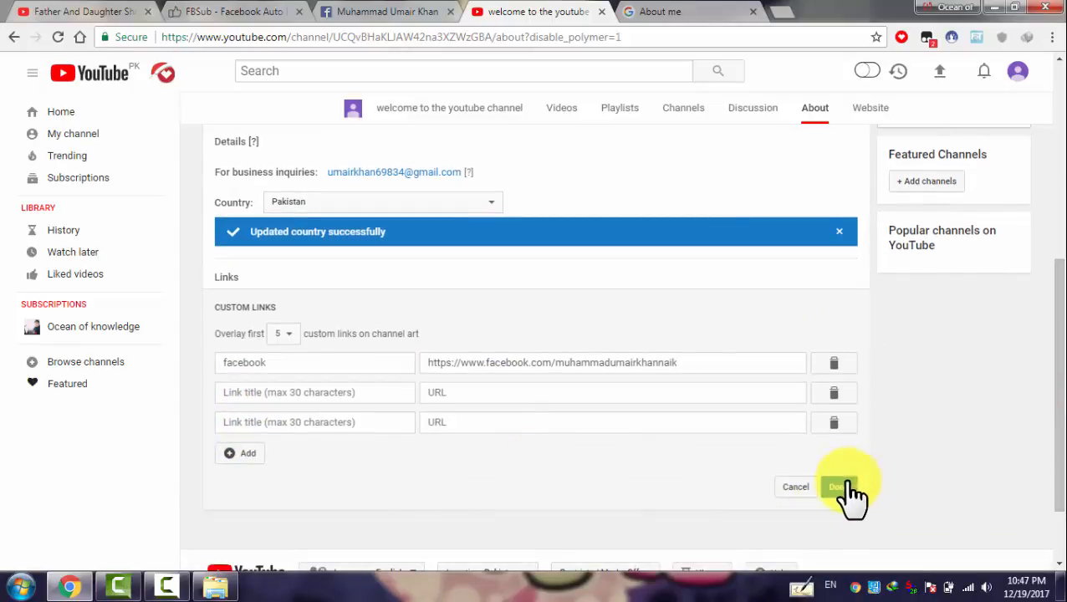
left_click(844, 485)
left_click_drag(1063, 357, 1064, 199)
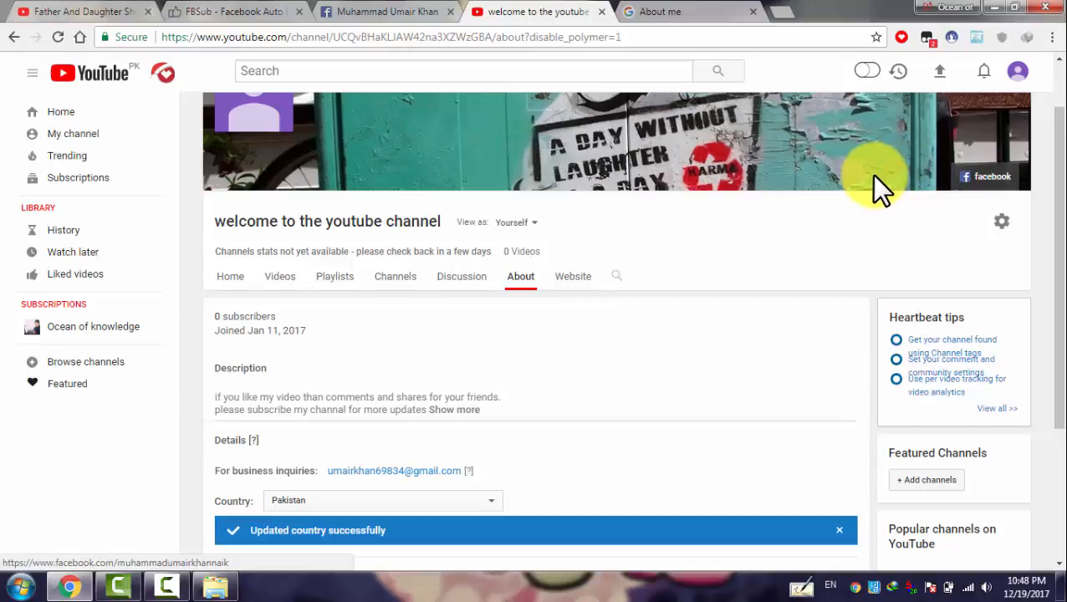
left_click_drag(1060, 210, 1059, 178)
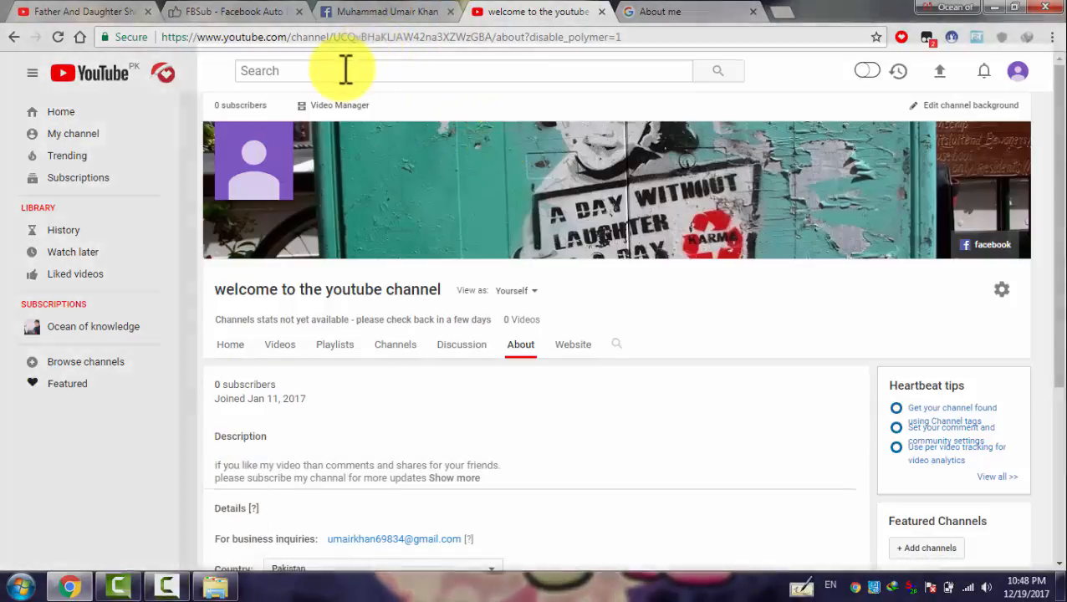
Search YouTube for 'ocean of knowledge'
left_click(343, 70)
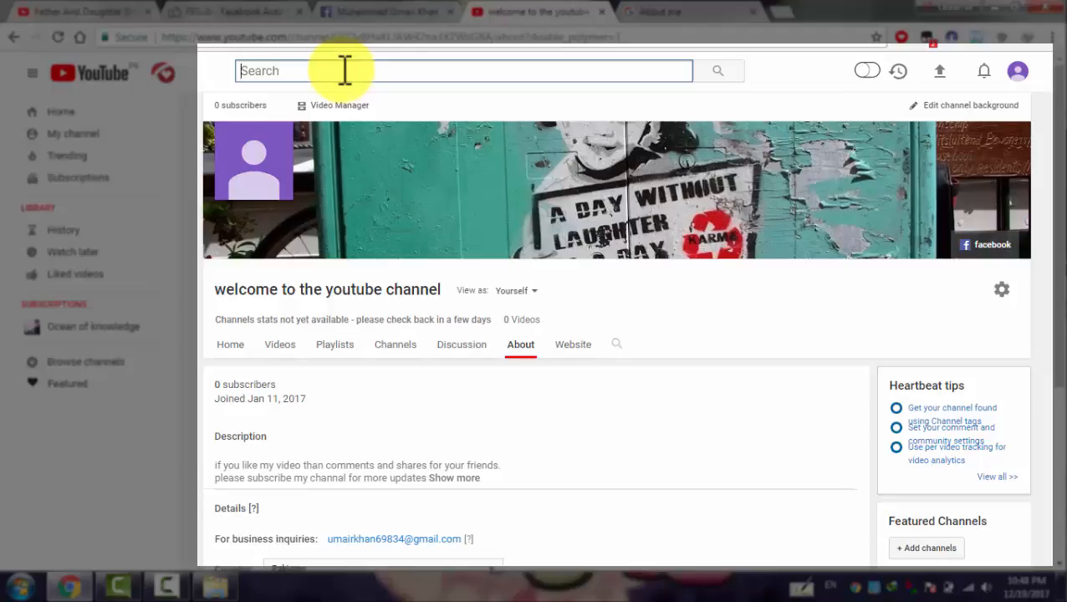
type("ocean ")
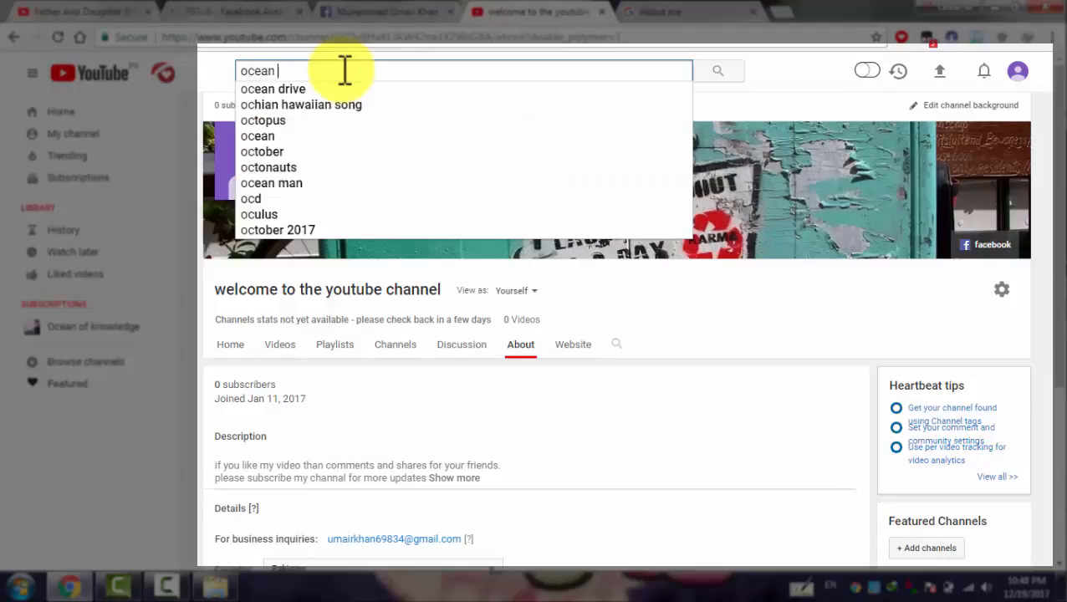
type("of know")
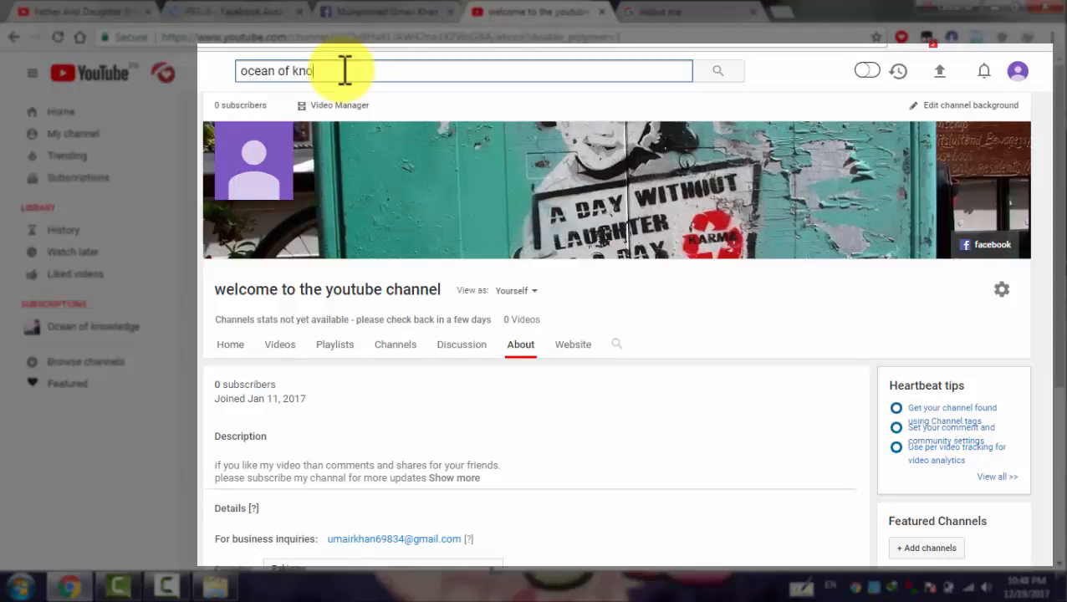
key("BackSpace")
key("BackSpace")
key("BackSpace")
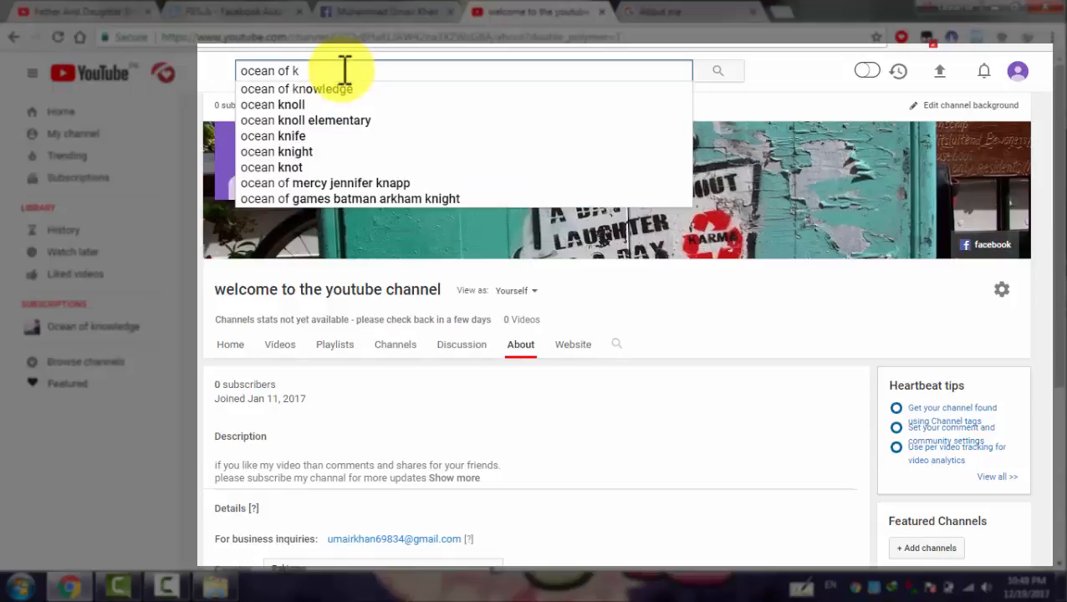
type("no")
key("Down")
key("Return")
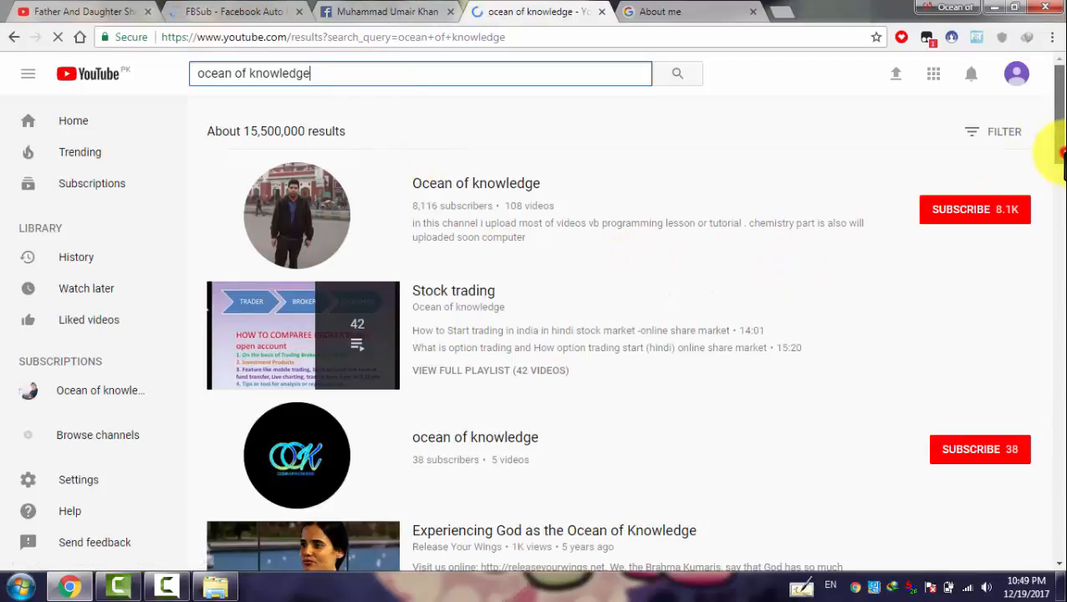
Open the Ocean of knowledge channel from the search results
left_click_drag(1055, 83, 1060, 243)
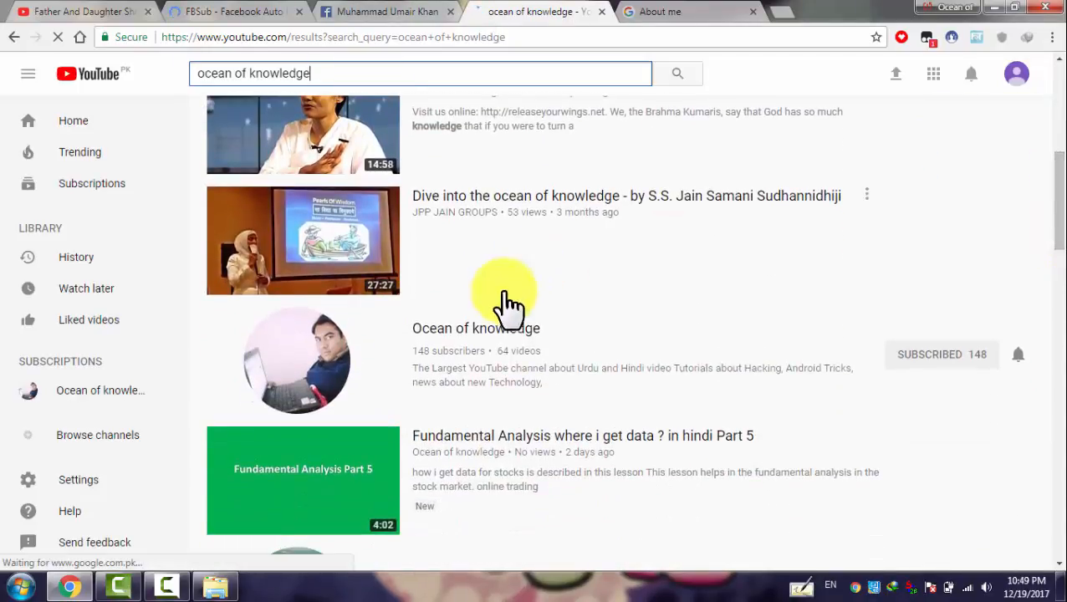
left_click(470, 328)
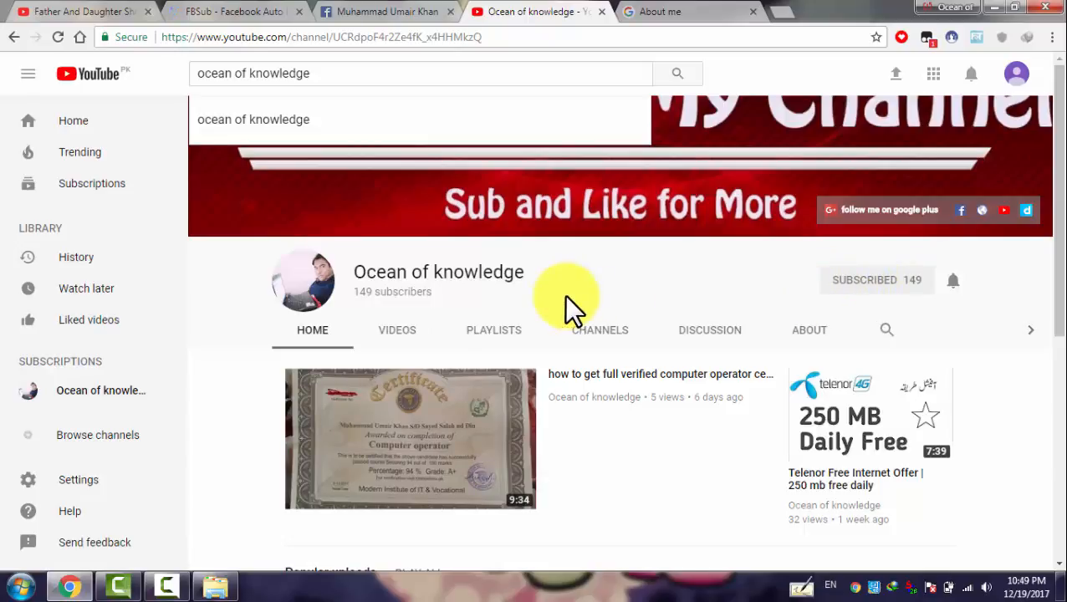
left_click(165, 587)
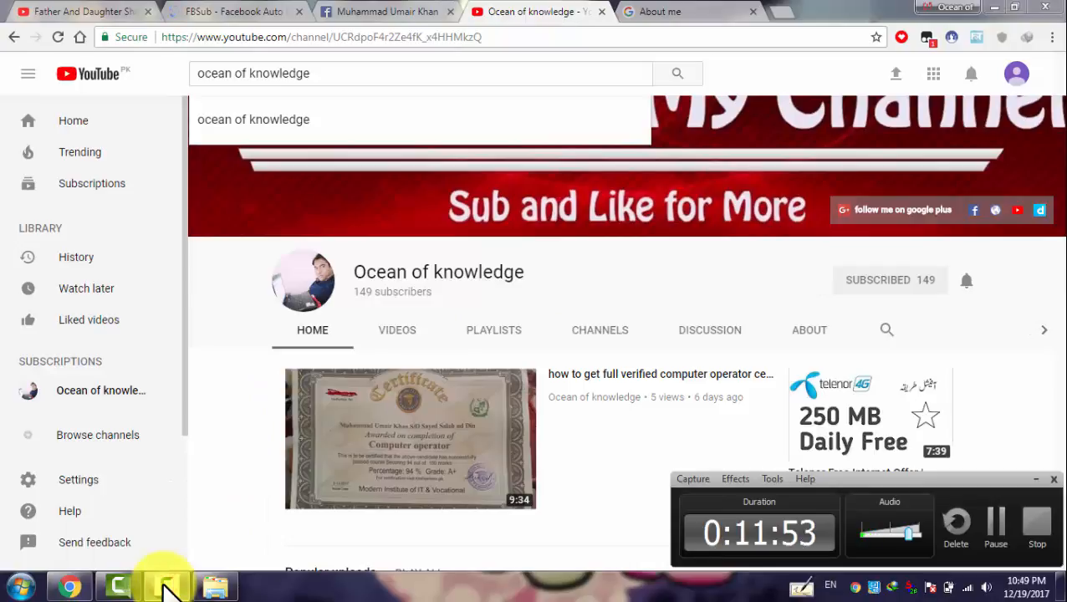